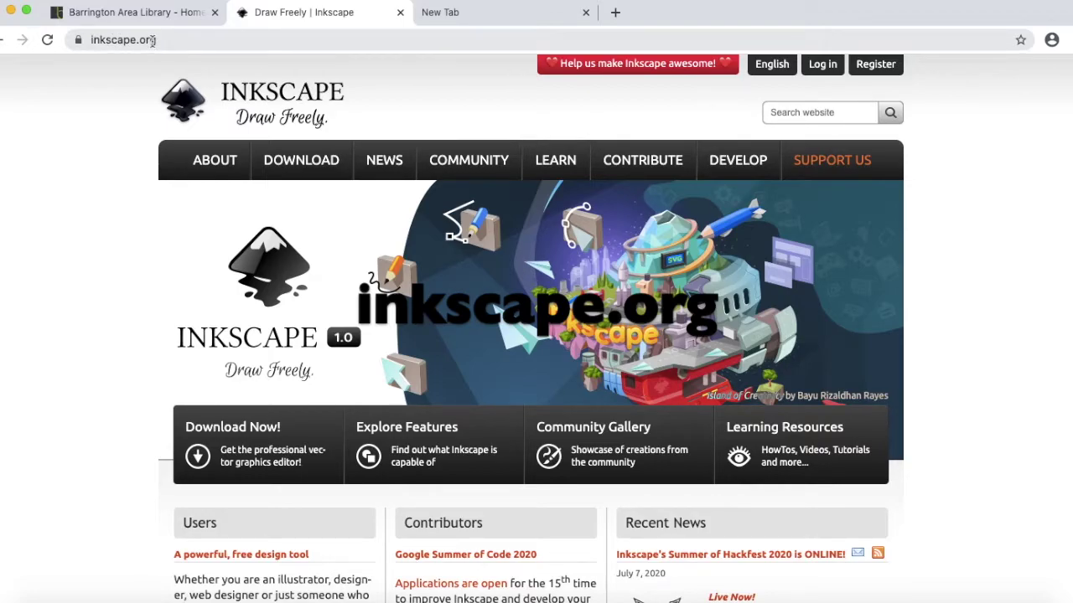
- Open the current Inkscape release page from the Download menu
mouse_move(308, 154)
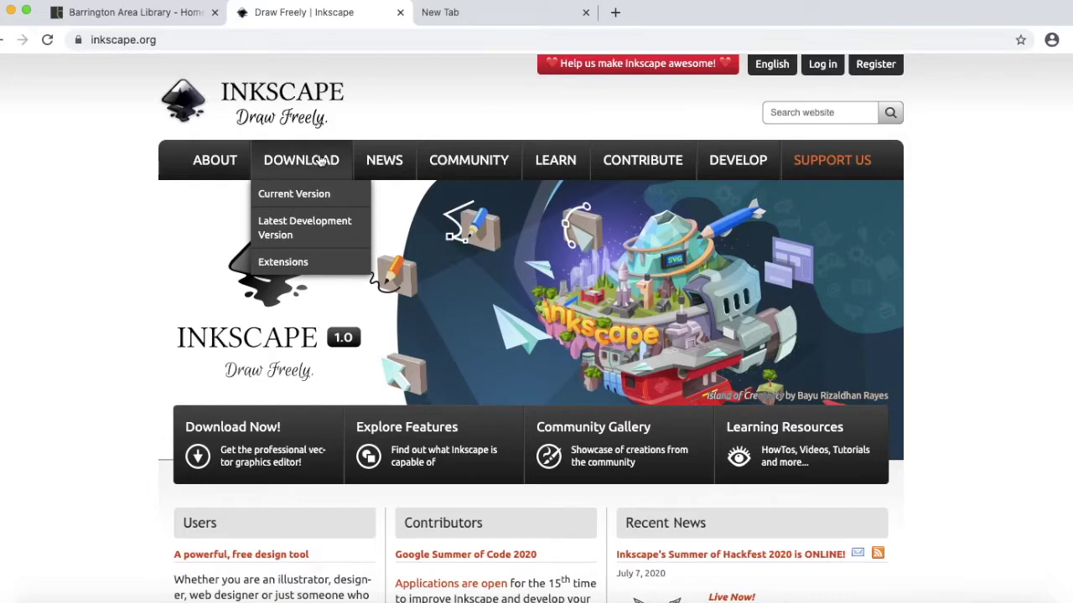
left_click(303, 197)
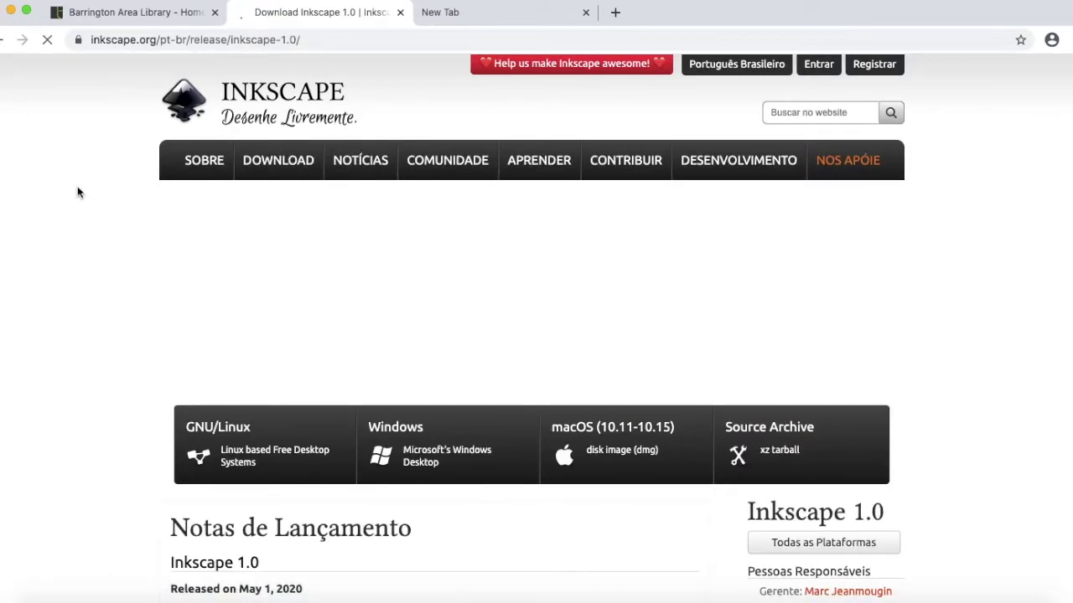
scroll(77, 192, "down", 1)
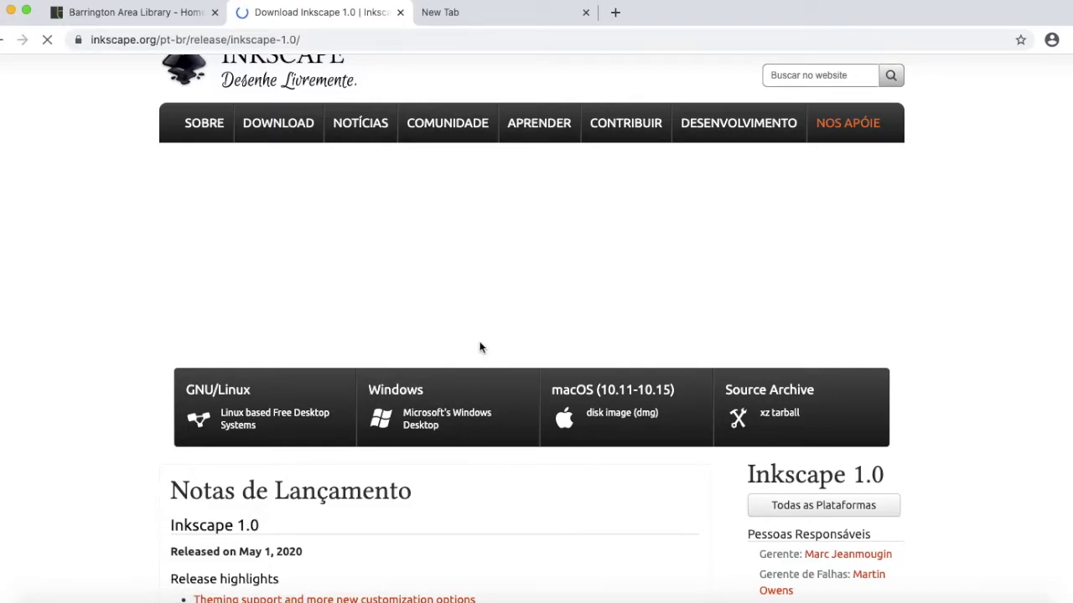
- Browse the Windows 64-bit installers, then return to the Inkscape 1.0 release page
left_click(424, 406)
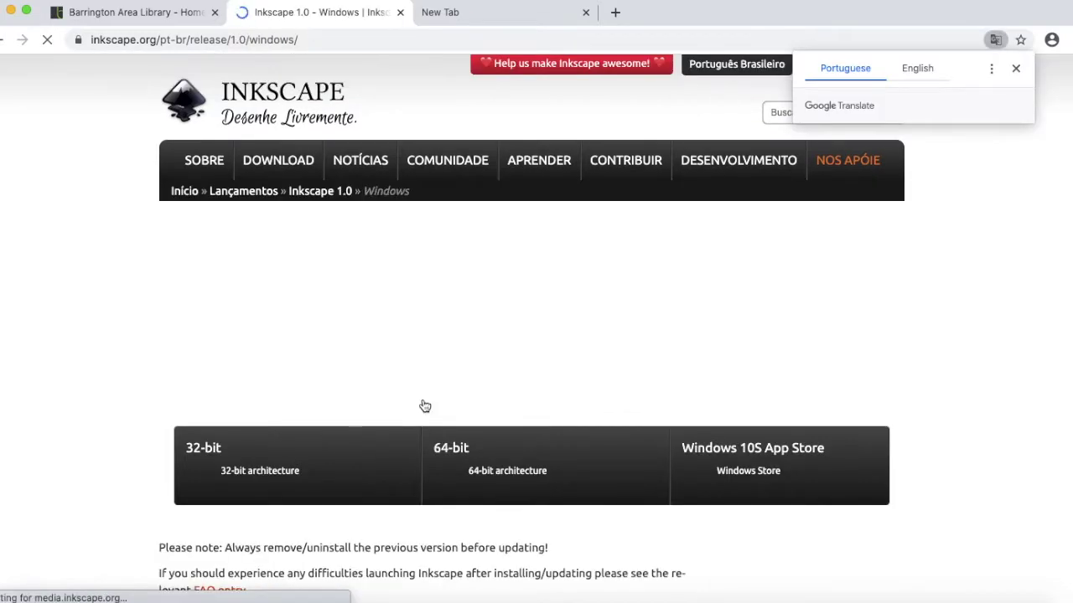
scroll(95, 325, "down", 1)
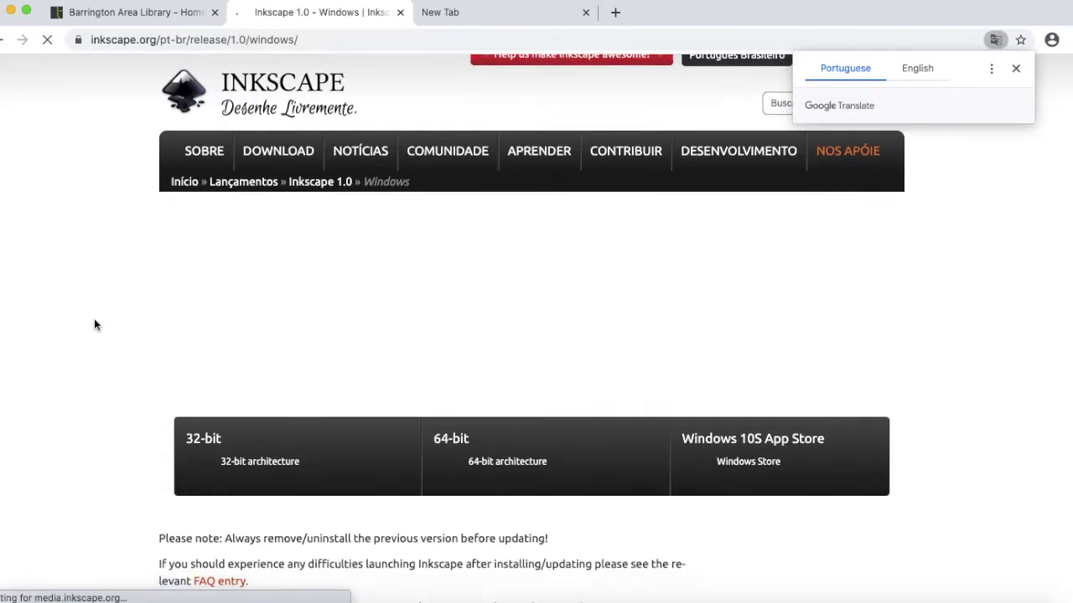
scroll(93, 325, "down", 3)
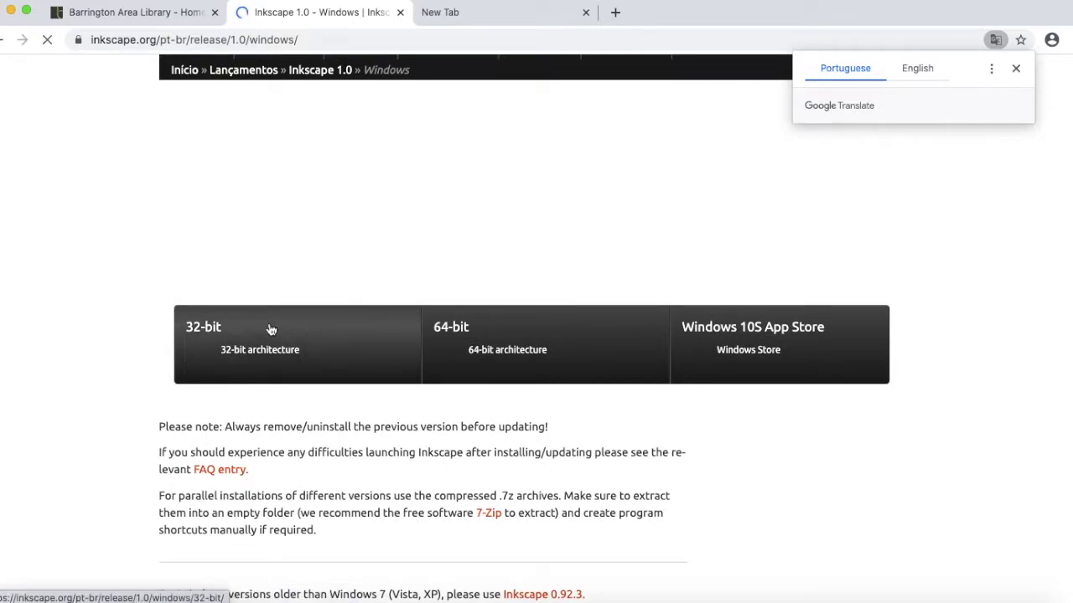
left_click(488, 336)
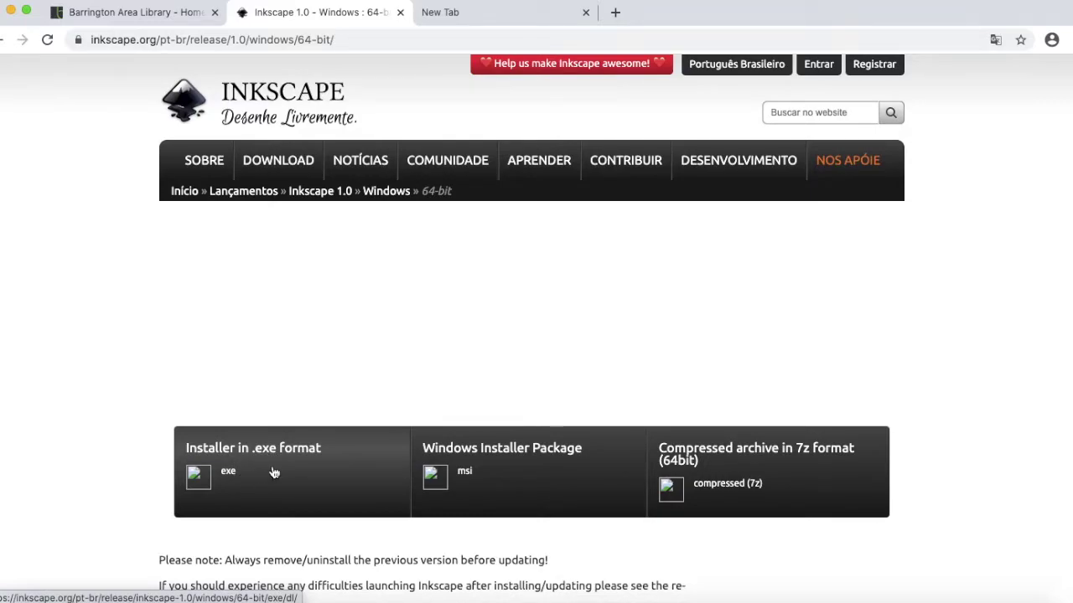
left_click(3, 40)
left_click(2, 40)
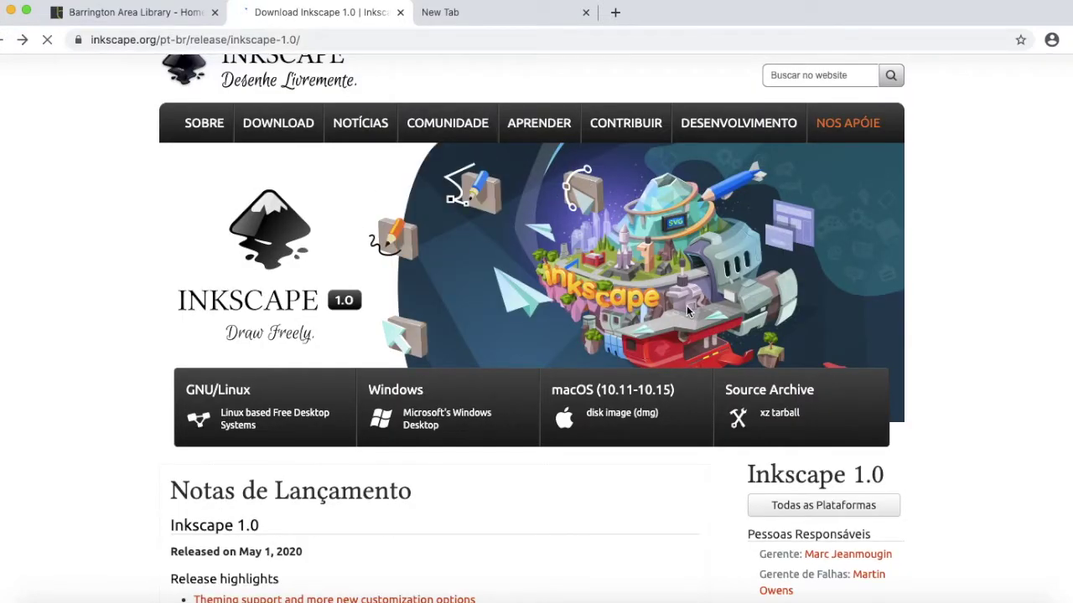
- Download the macOS Inkscape disk image (dmg), then scroll the library home page to Upcoming Events
left_click(623, 407)
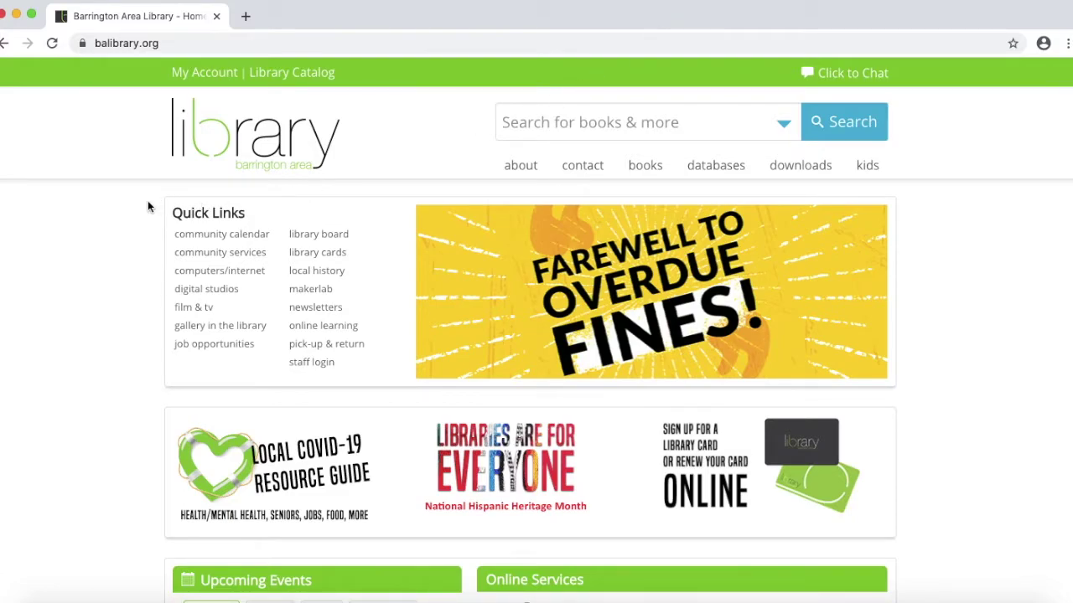
scroll(146, 201, "down", 5)
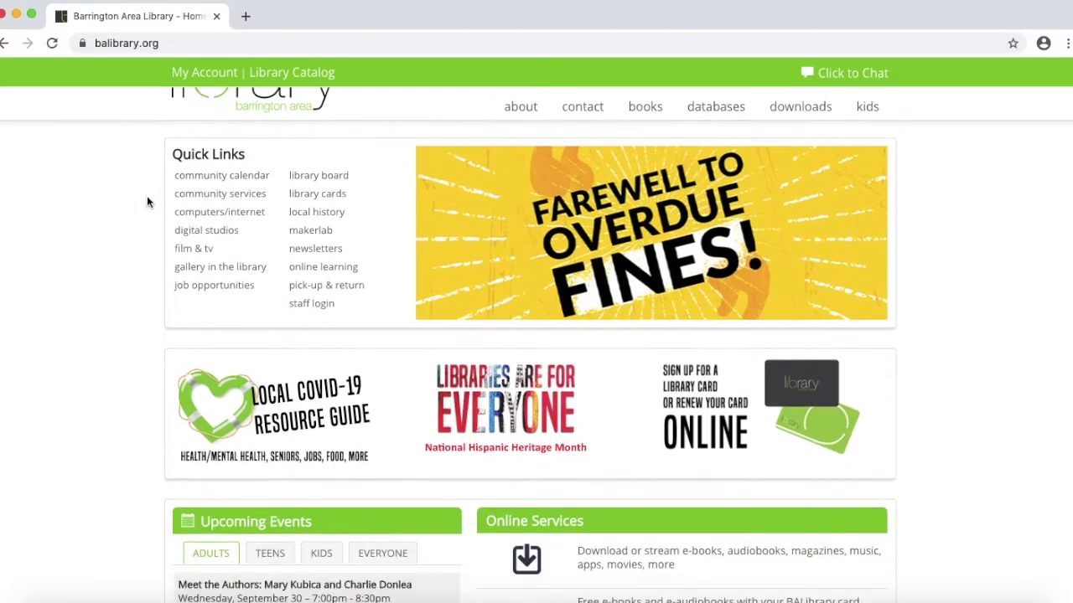
scroll(145, 199, "down", 2)
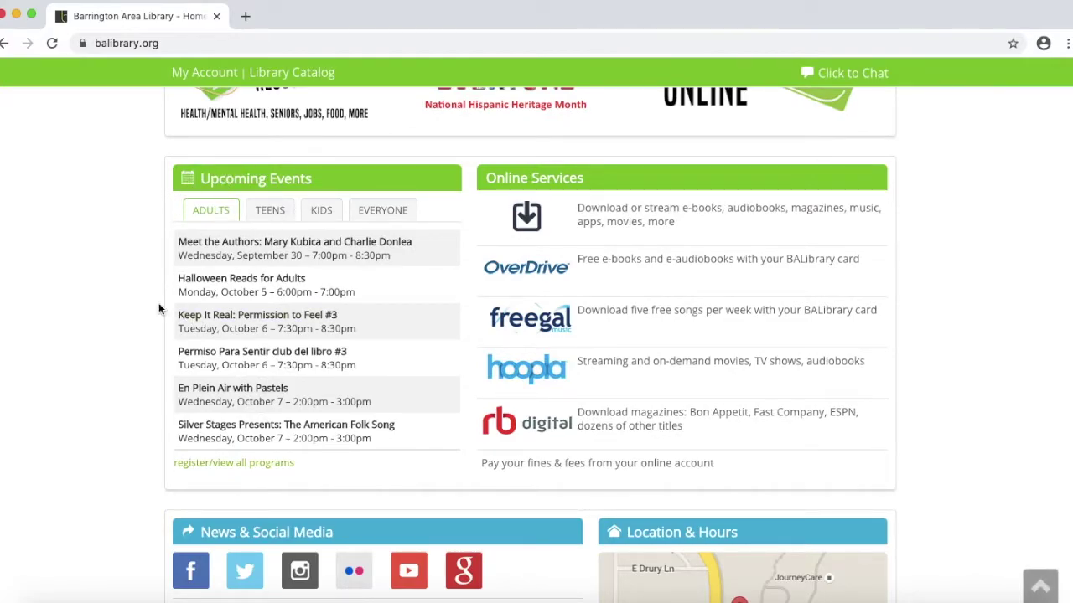
- Search the library's full events calendar for the keyword 'family crests'
left_click(200, 470)
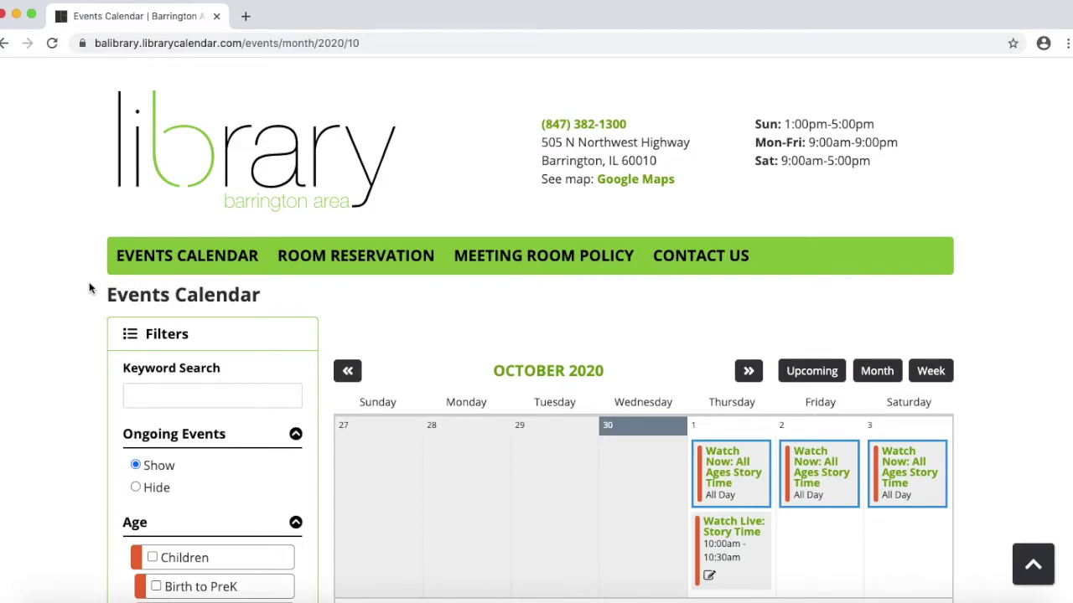
scroll(100, 270, "down", 1)
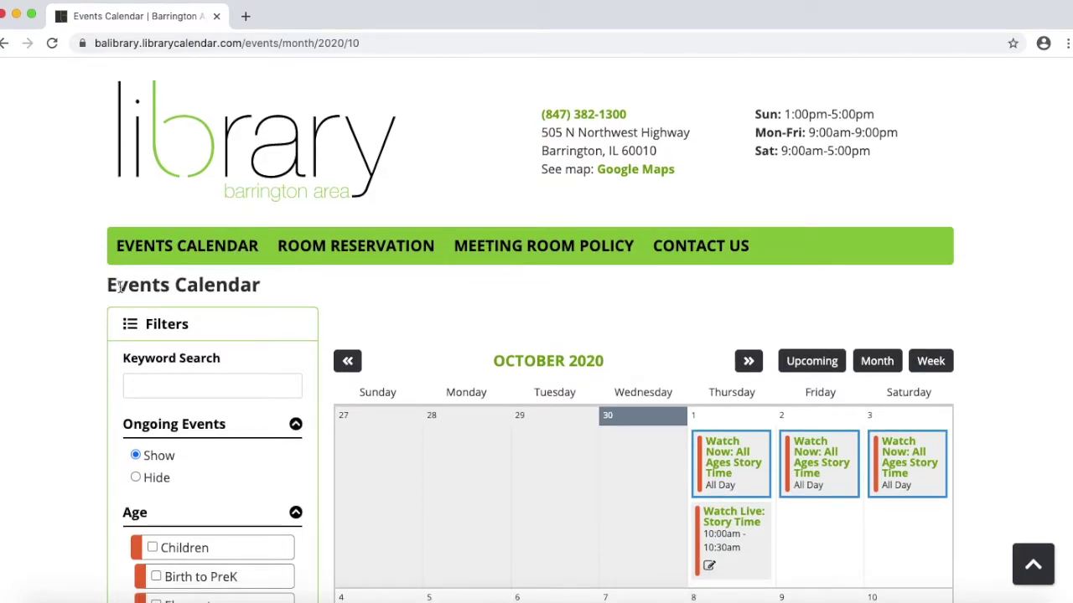
left_click(189, 386)
type("famil")
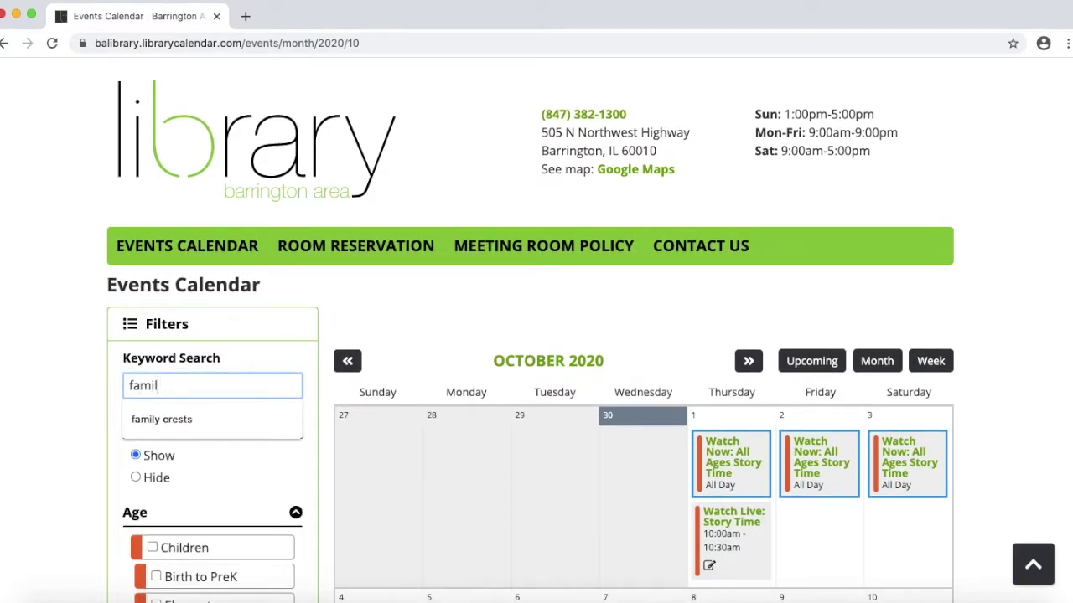
type("y crests")
key("Return")
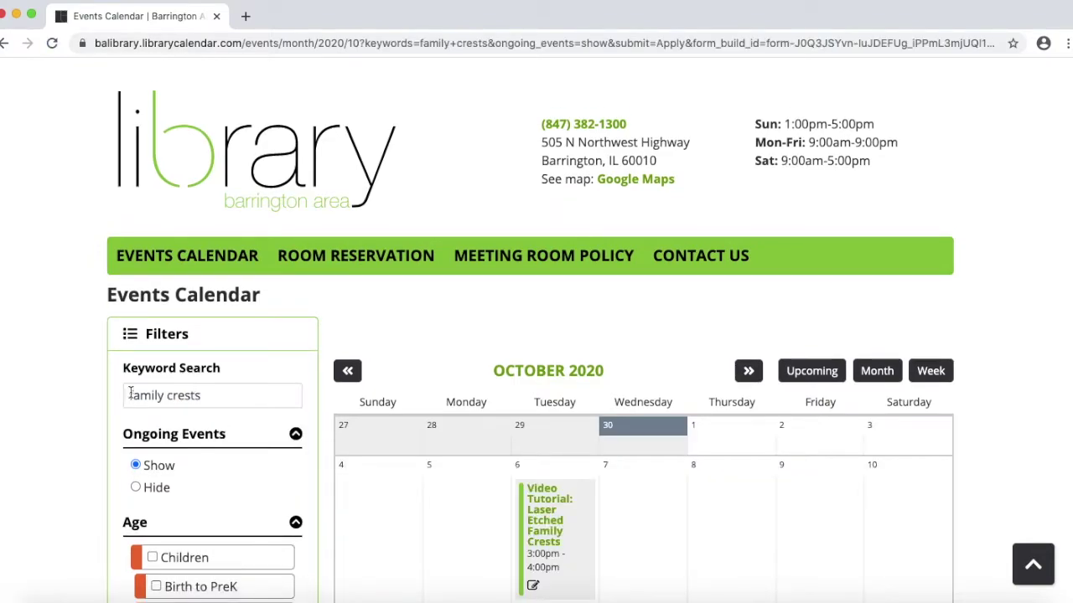
- Open the 'Video Tutorial: Laser Etched Family Crests' event page for October 6, 2020
scroll(635, 302, "down", 3)
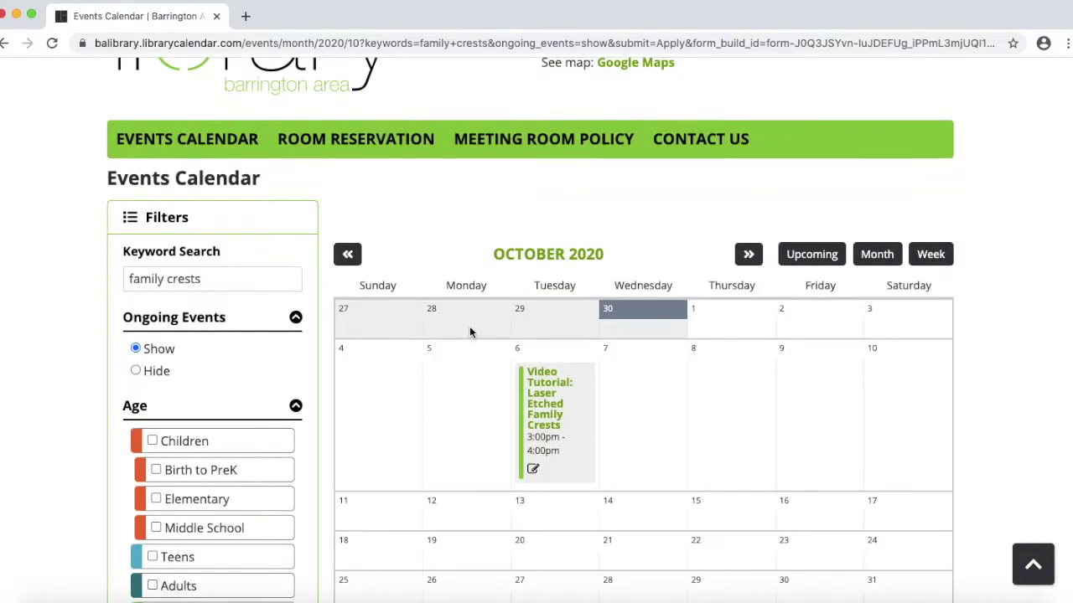
mouse_move(555, 401)
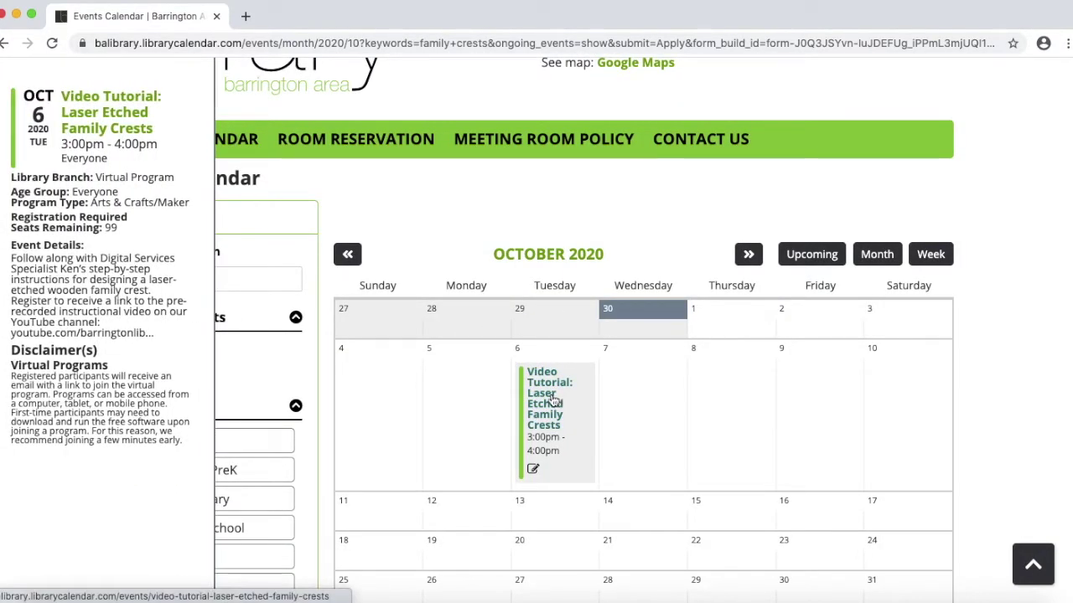
left_click(553, 400)
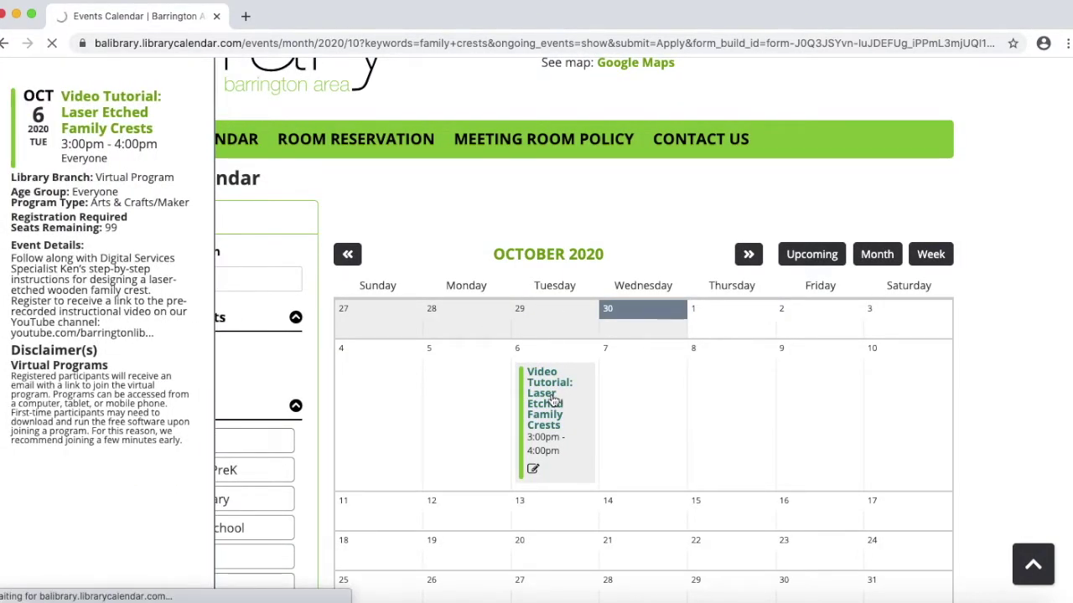
scroll(394, 214, "down", 3)
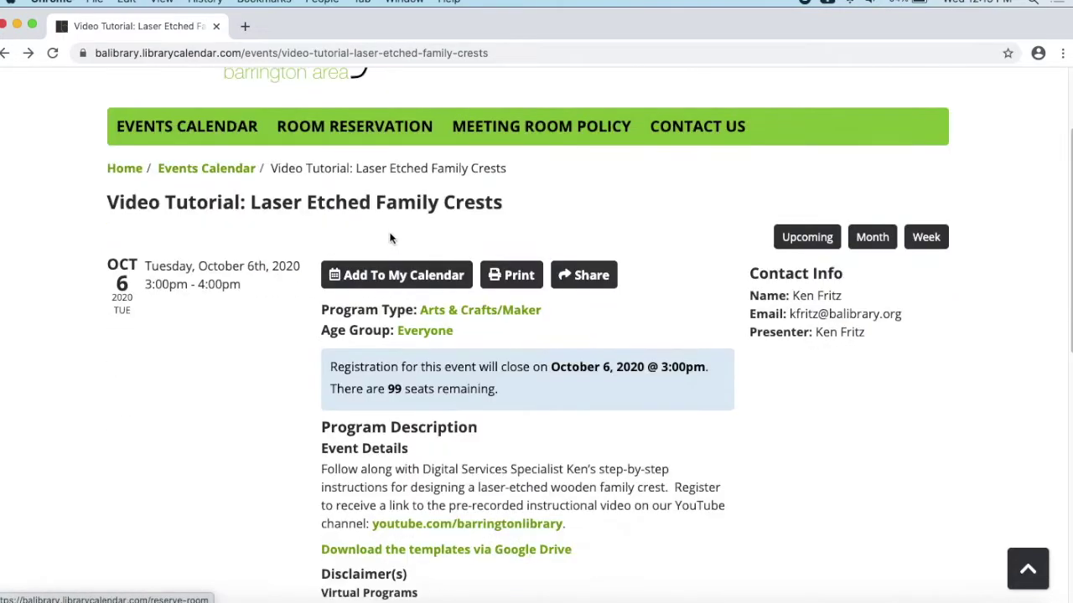
scroll(389, 239, "down", 3)
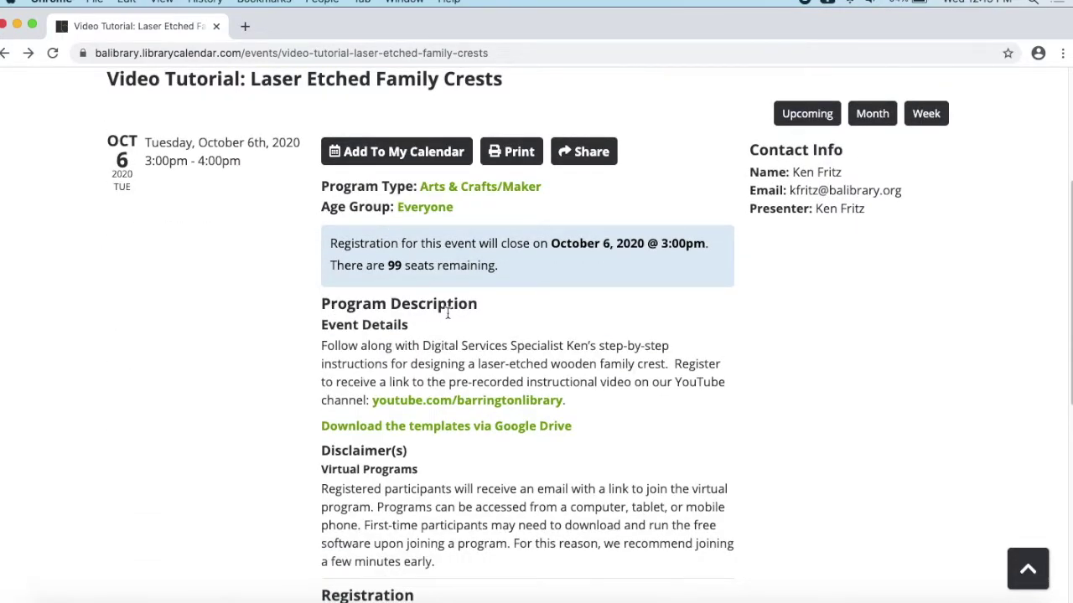
- Open the Family Crest Templates Drive folder and preview the Bird crest template
left_click(347, 433)
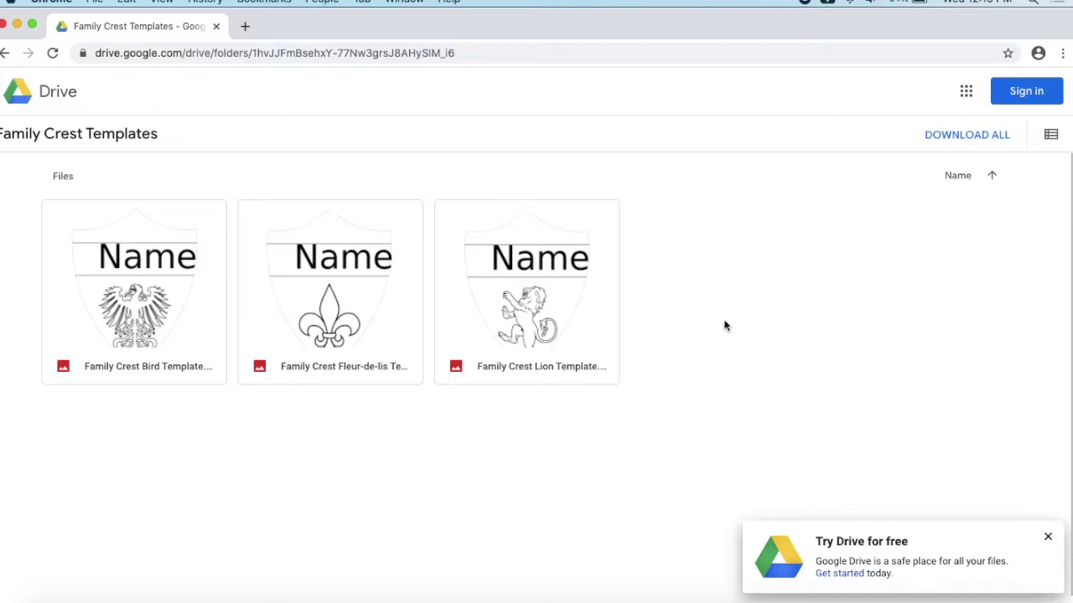
double_click(164, 312)
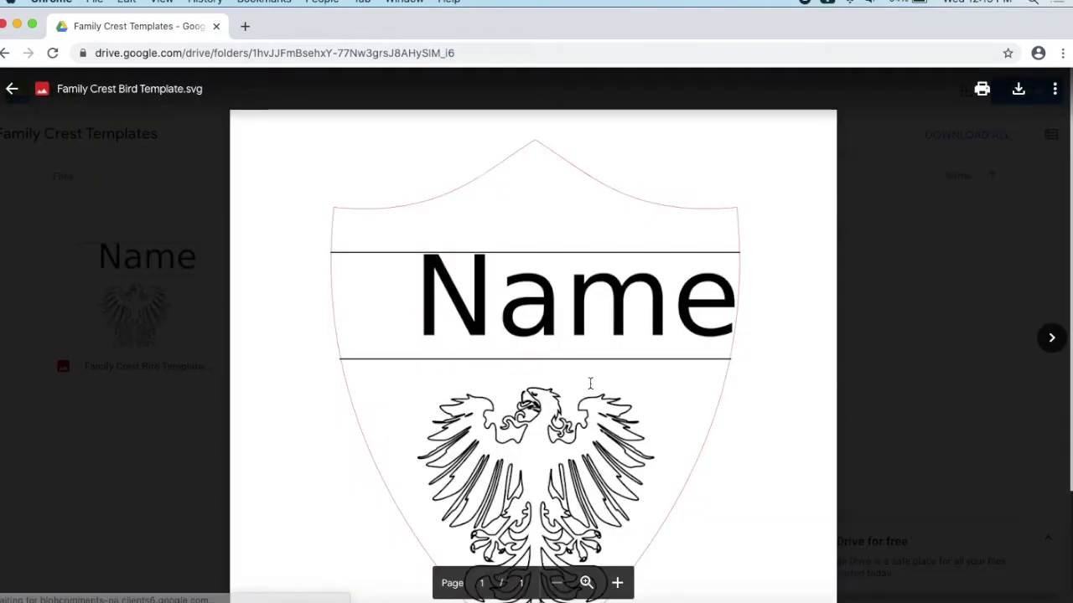
scroll(616, 386, "down", 3)
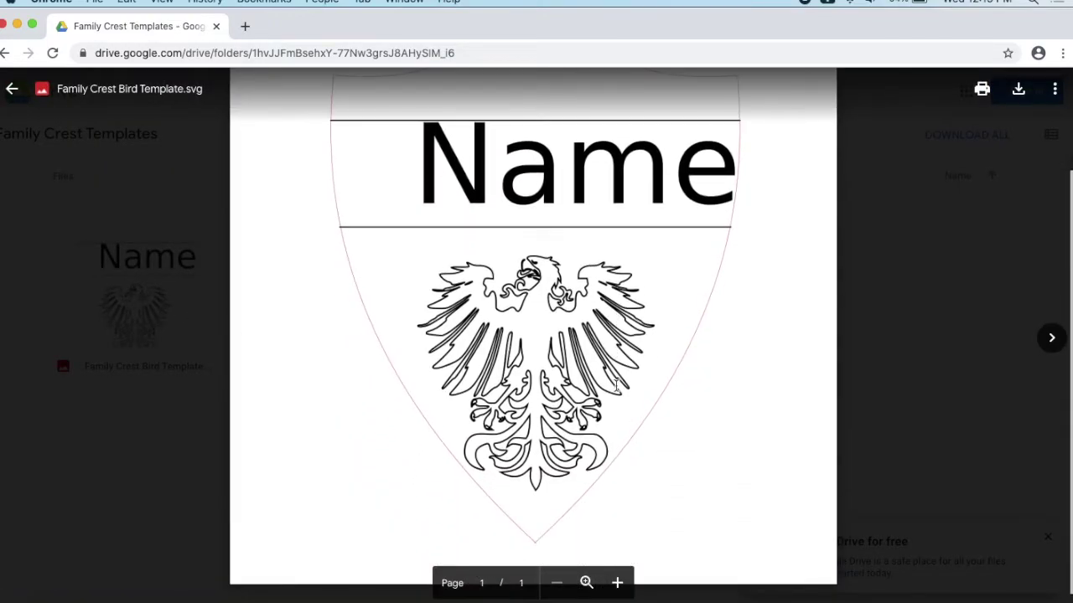
left_click(128, 431)
- Preview the Fleur-de-lis and Lion crest templates, returning to the folder
double_click(318, 313)
scroll(858, 344, "down", 3)
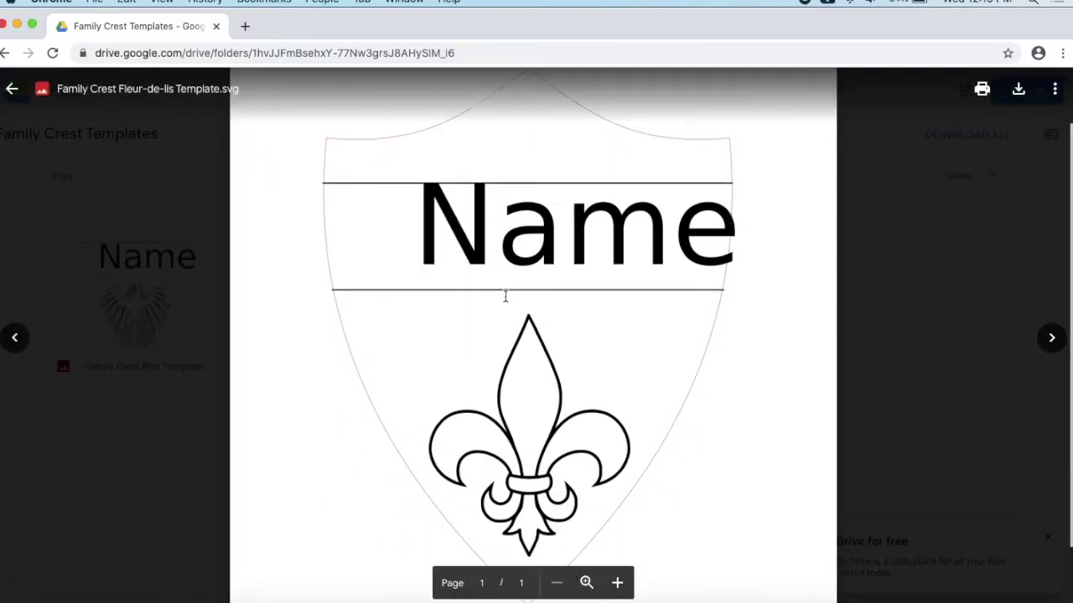
left_click(938, 377)
double_click(520, 309)
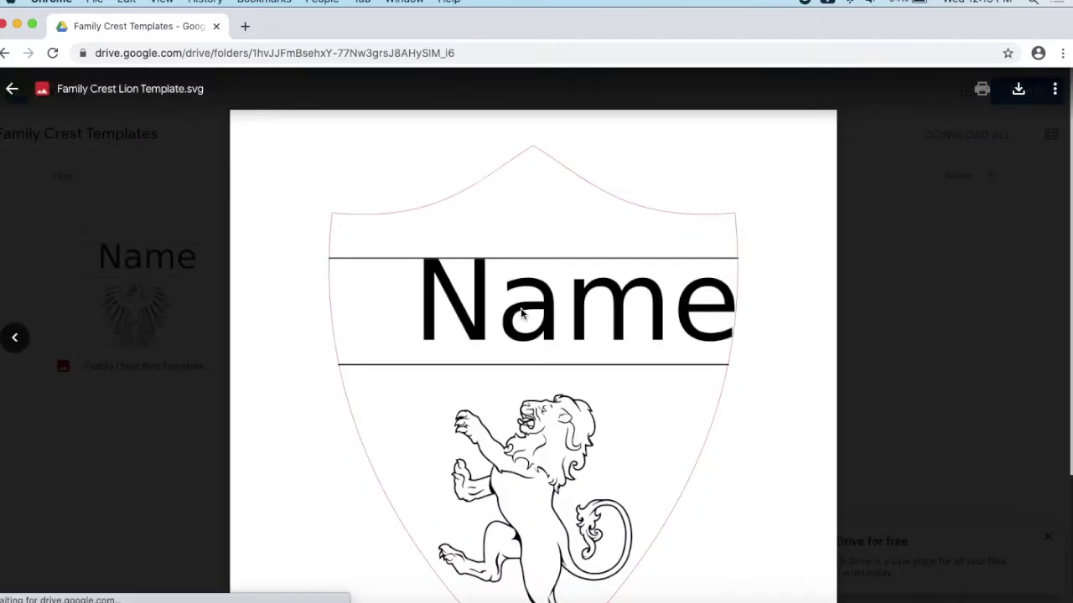
scroll(879, 257, "down", 3)
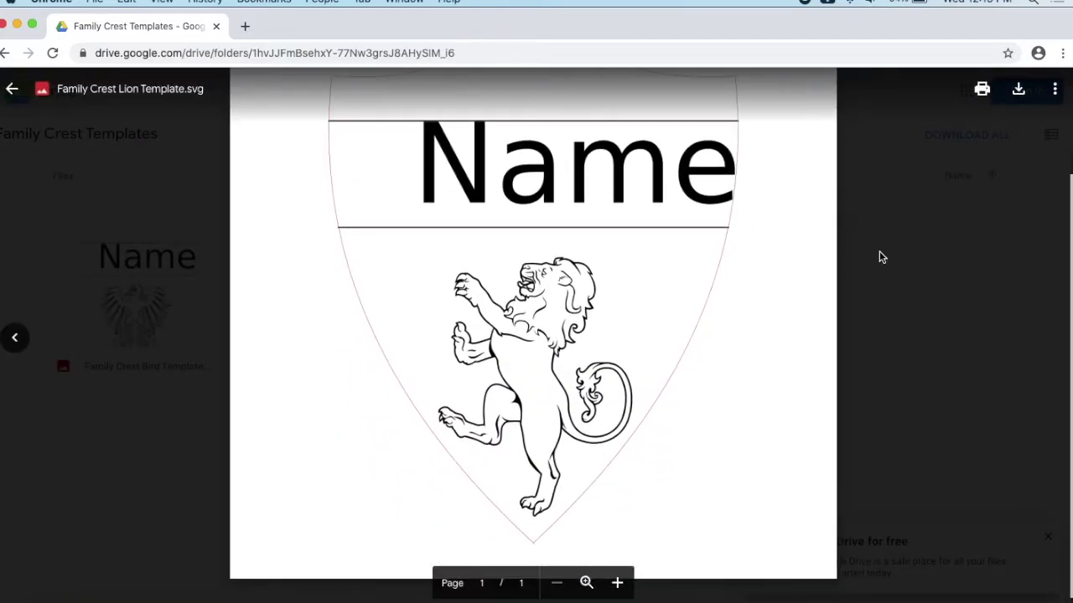
left_click(878, 253)
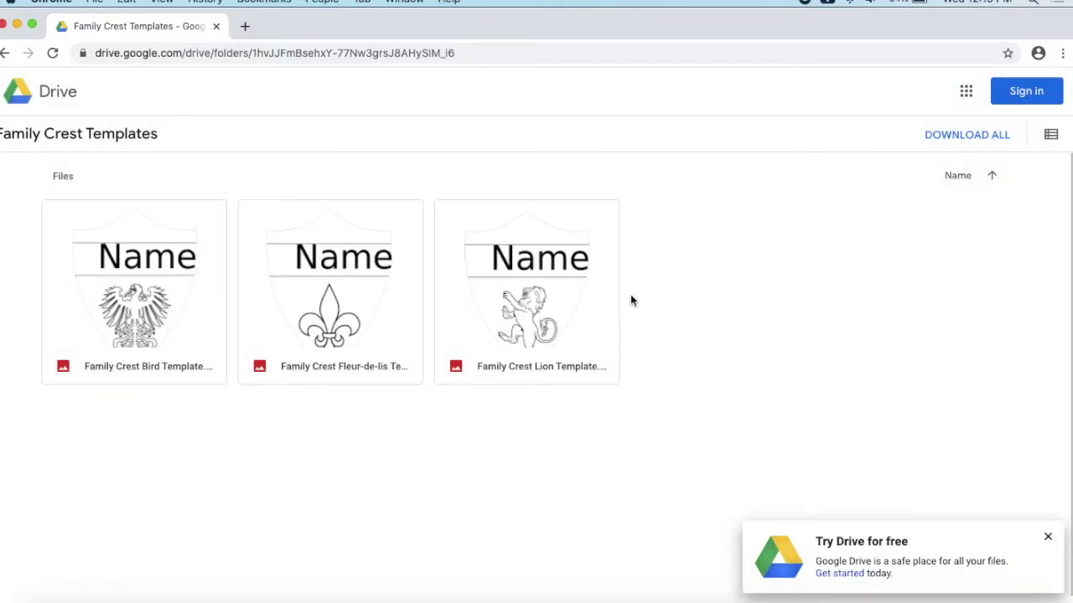
mouse_move(355, 227)
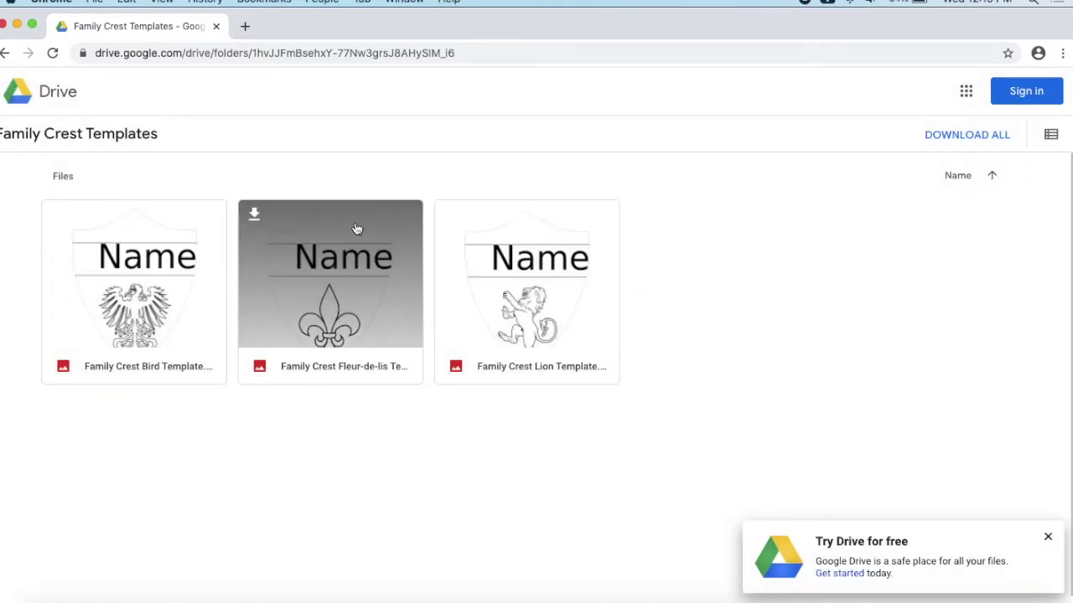
- Download the Fleur-de-lis template and open 'Family Crest Fleur-de-lis Template.svg' from Downloads in Inkscape
left_click(256, 217)
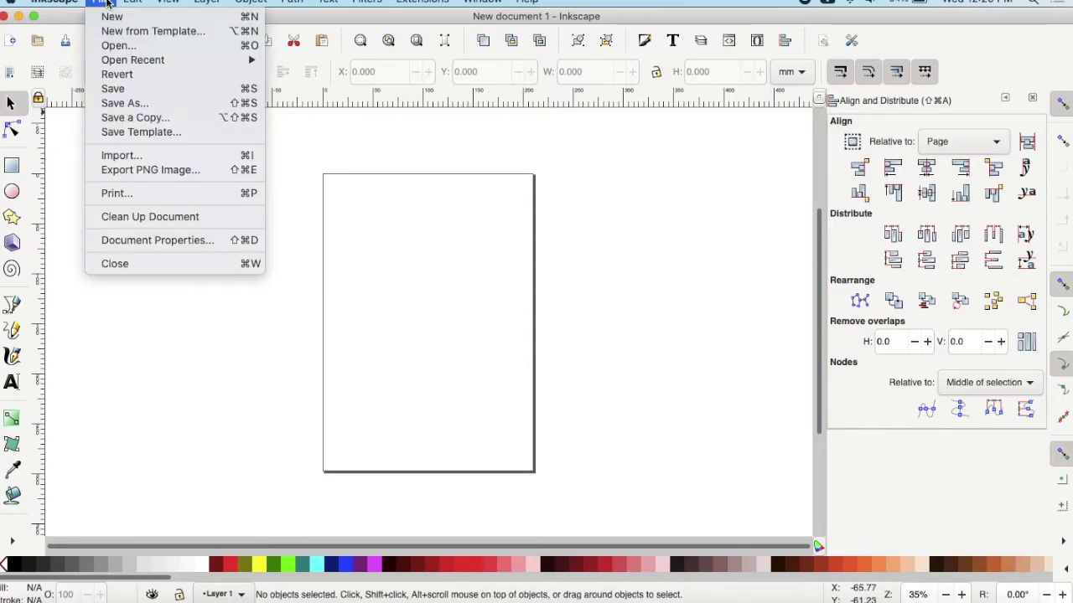
left_click(117, 47)
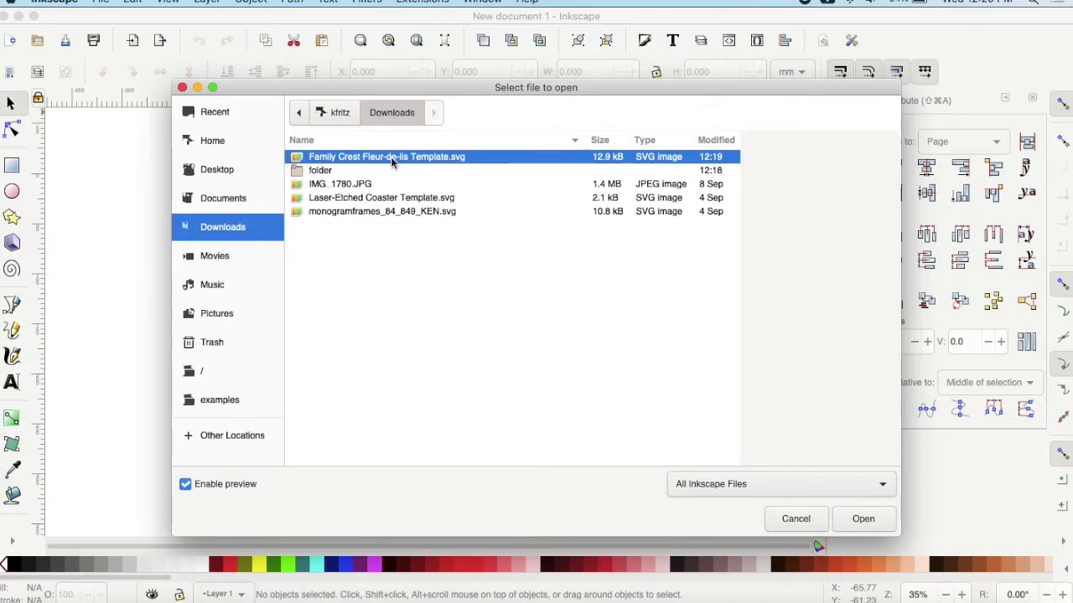
left_click(862, 519)
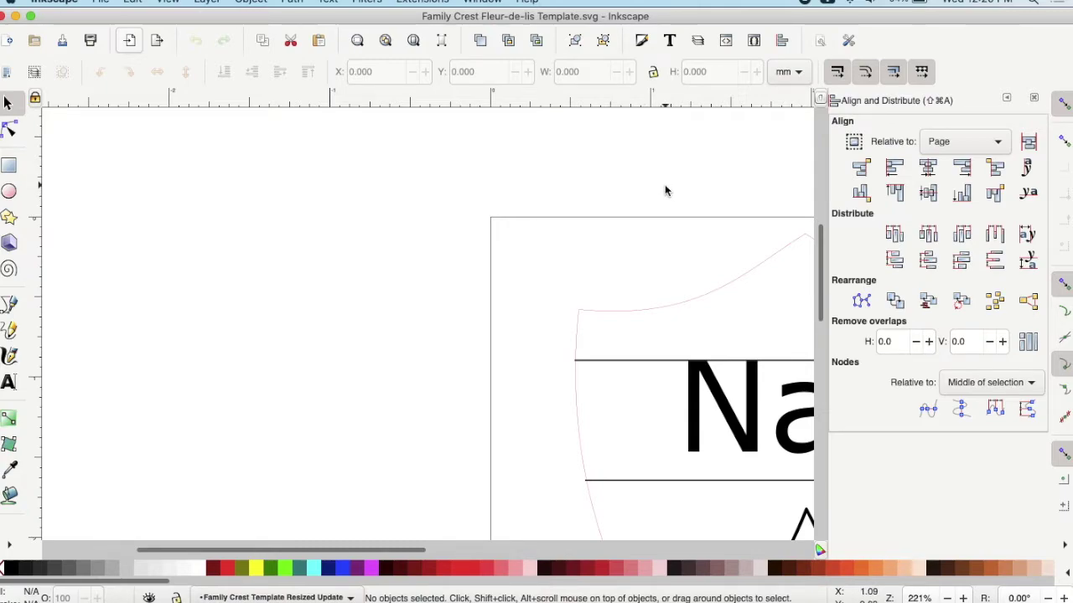
- Fit the entire crest page, showing the Name banner and fleur-de-lis, in the window
scroll(639, 186, "down", 5)
scroll(637, 200, "up", 5)
scroll(637, 199, "down", 5)
scroll(637, 197, "up", 6)
scroll(636, 199, "down", 1)
key("5")
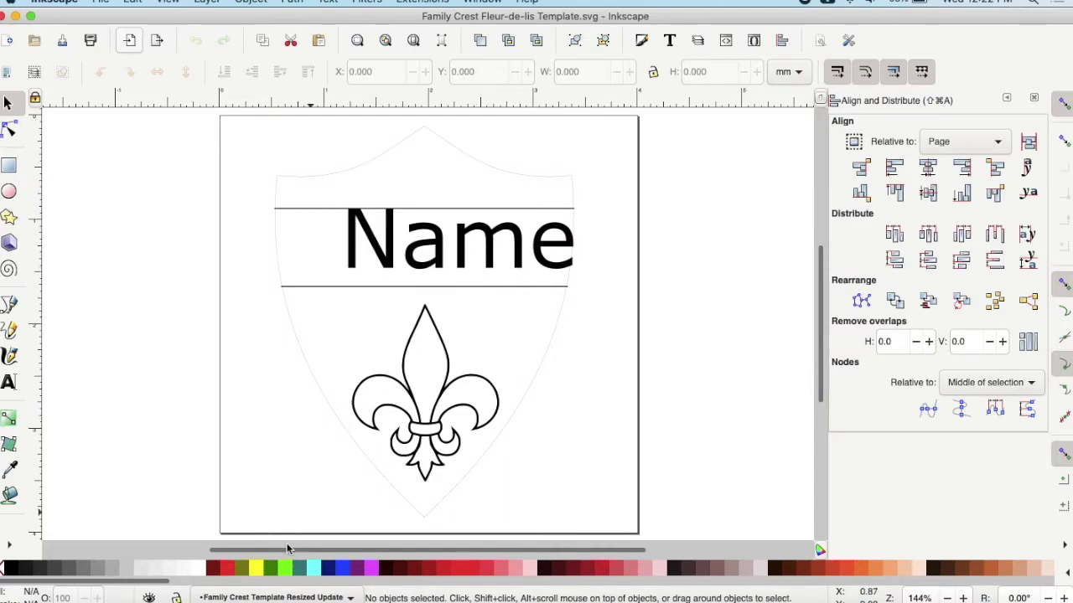
- Replace the banner's placeholder text 'Name' with 'Fritz' using the Text tool
left_click(15, 387)
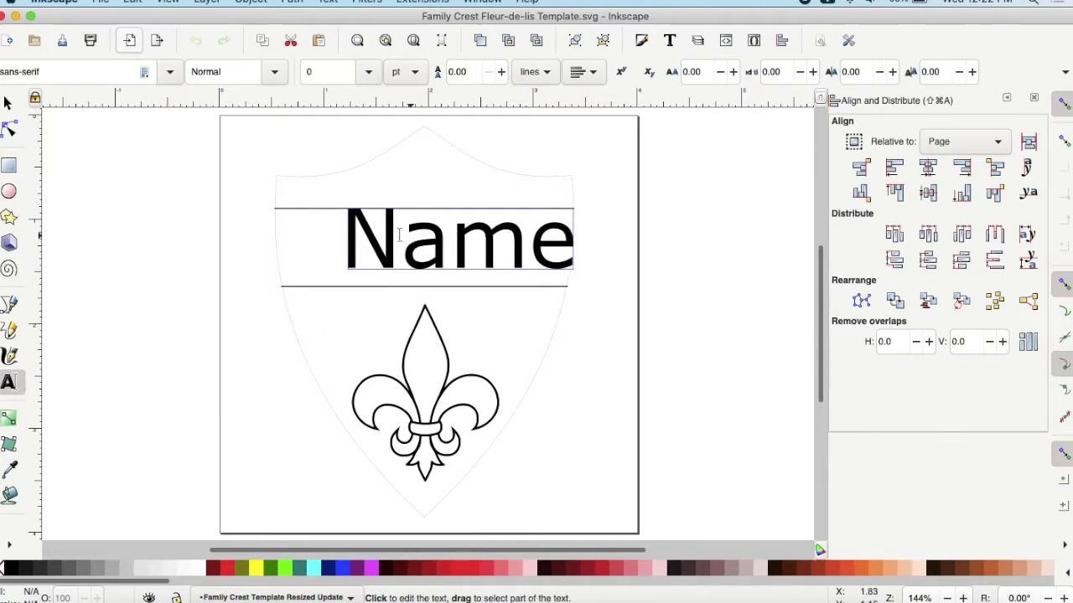
left_click(570, 248)
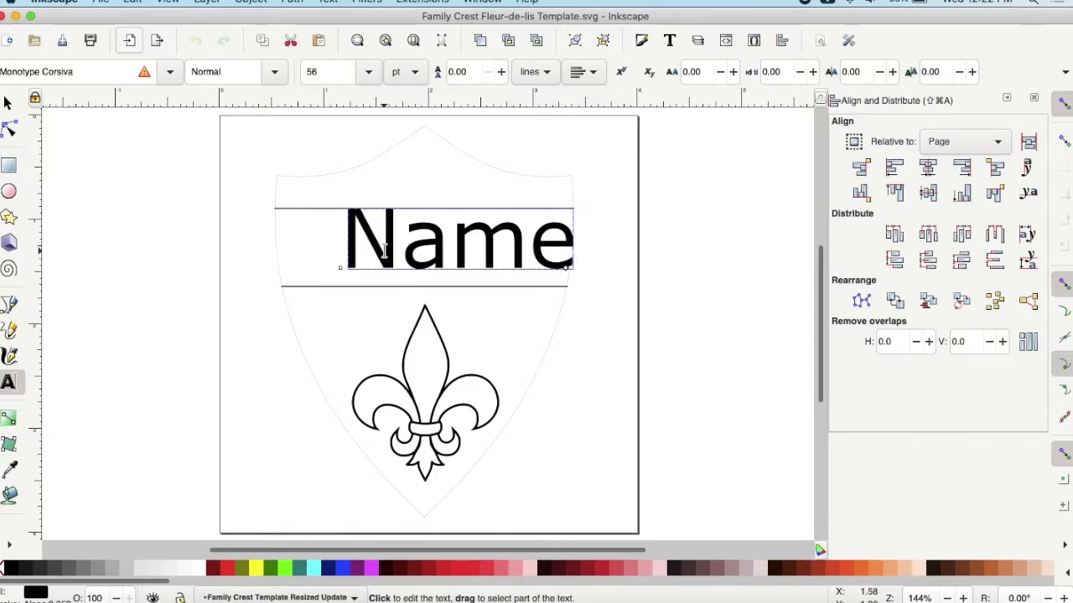
key("BackSpace")
key("BackSpace")
key("BackSpace")
key("BackSpace")
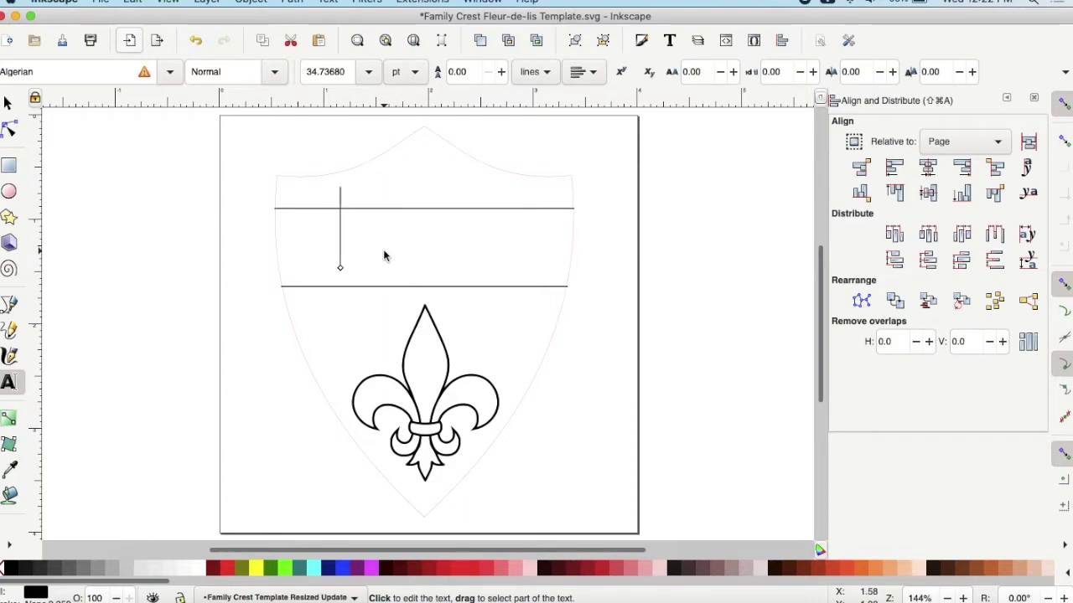
type("F")
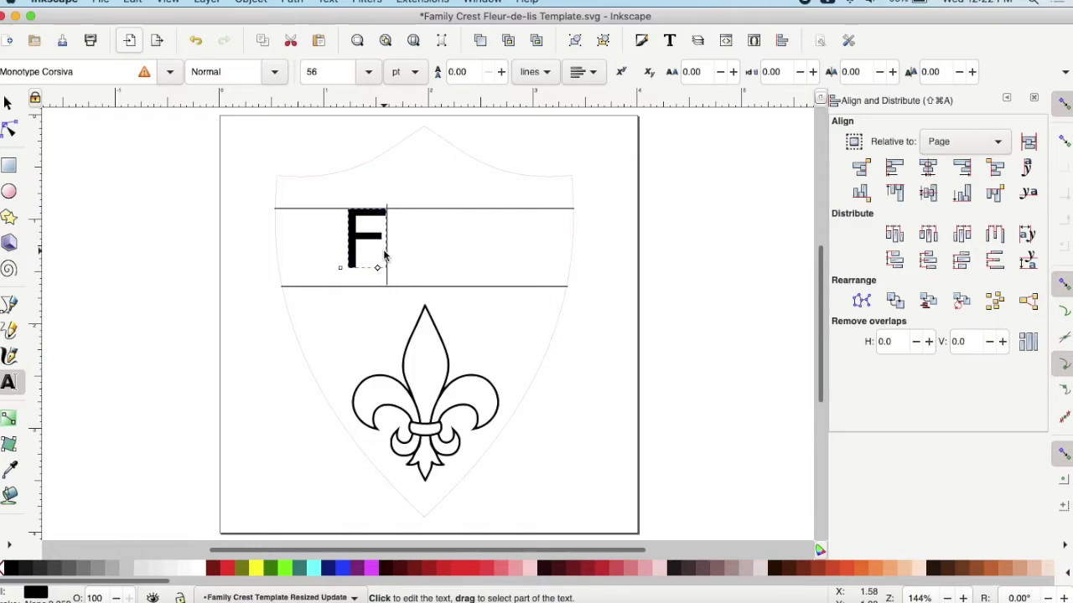
type("ritz")
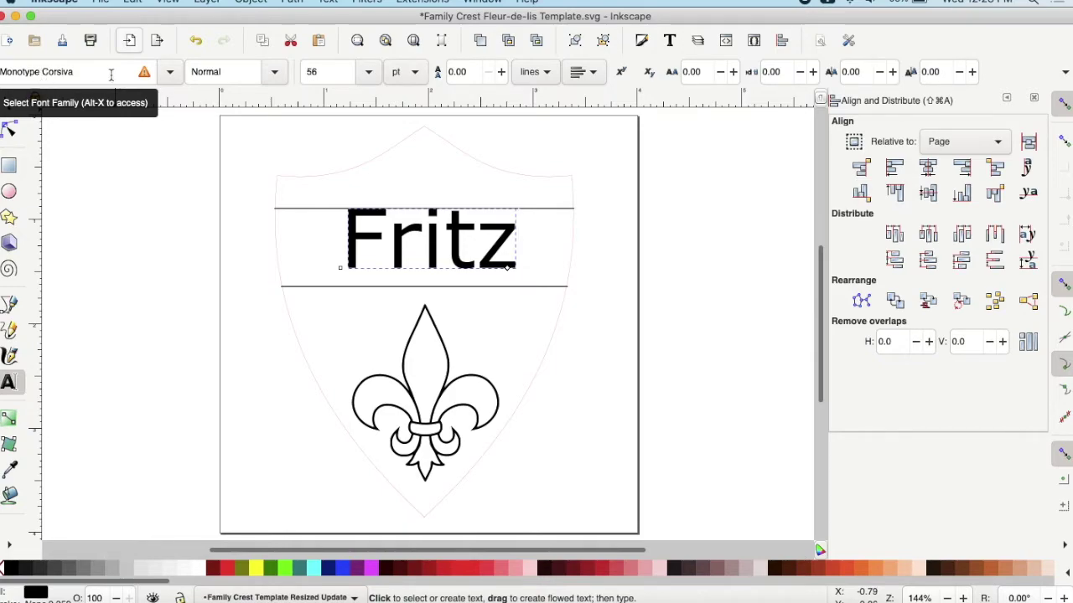
- Change the Fritz text's font family from Monotype Corsiva to Apple Chancery
left_click(85, 74)
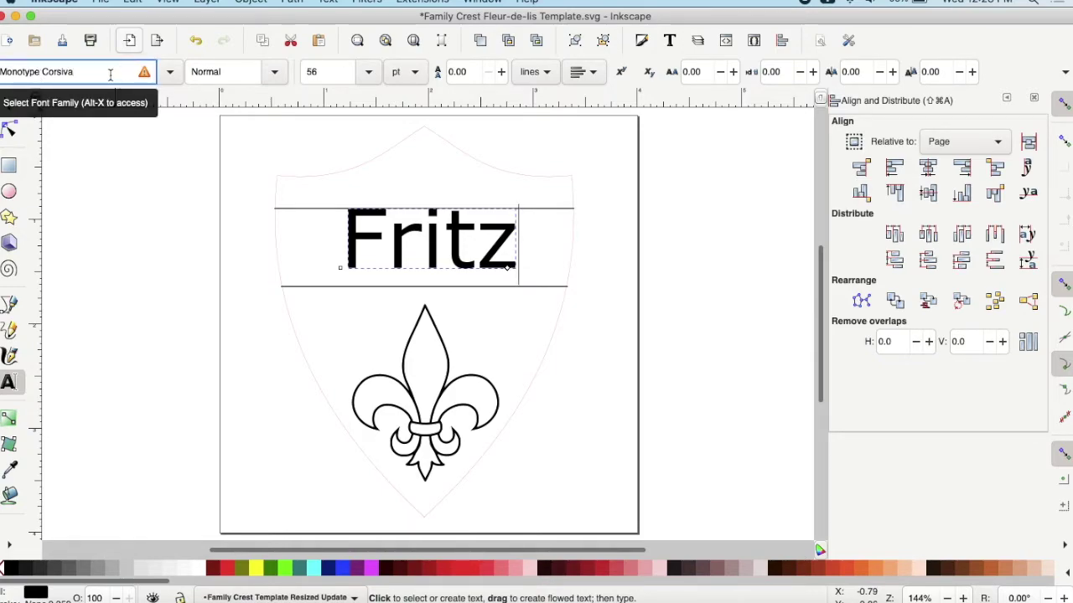
mouse_move(147, 78)
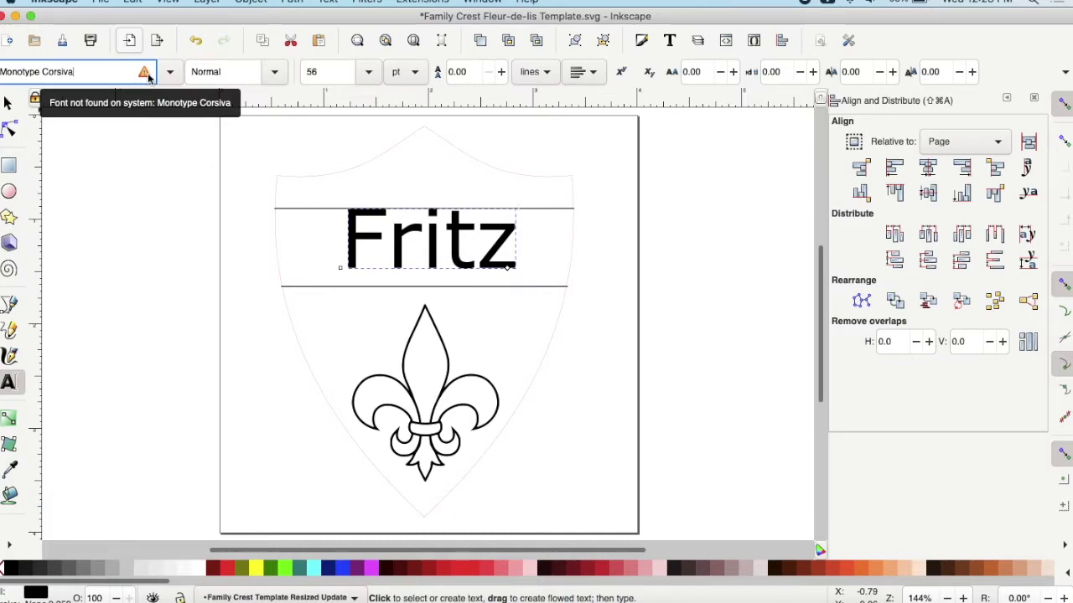
scroll(148, 73, "down", 5)
scroll(147, 74, "down", 4)
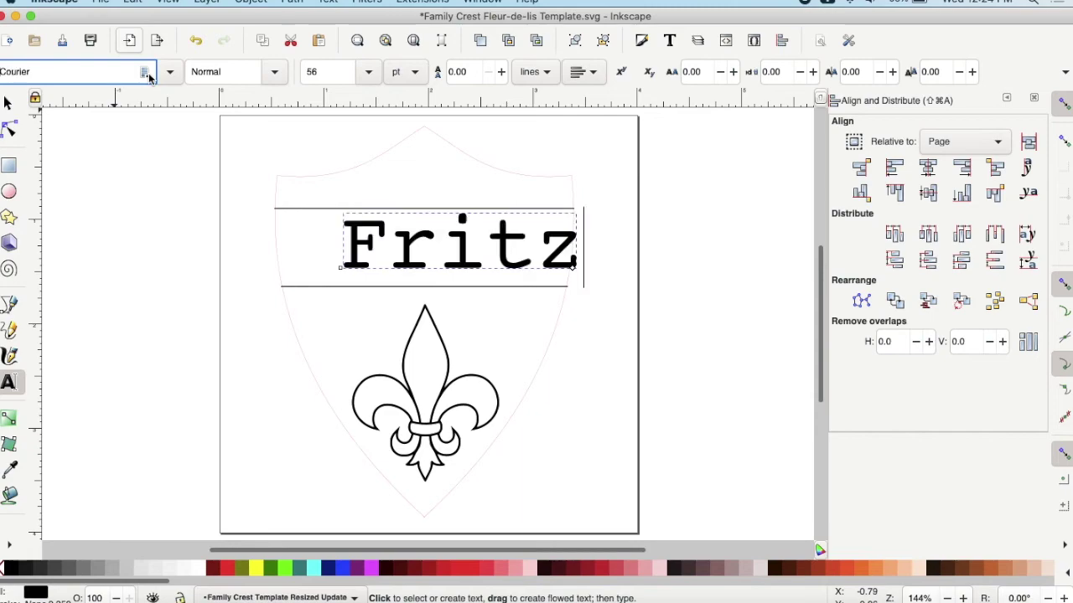
scroll(148, 76, "down", 1)
scroll(147, 73, "up", 15)
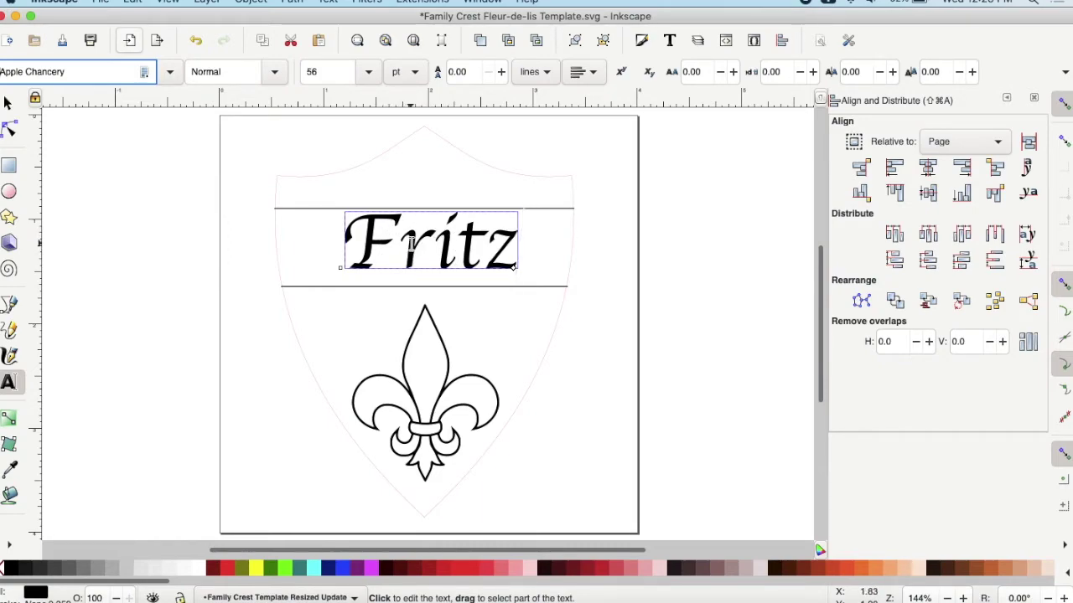
left_click(369, 73)
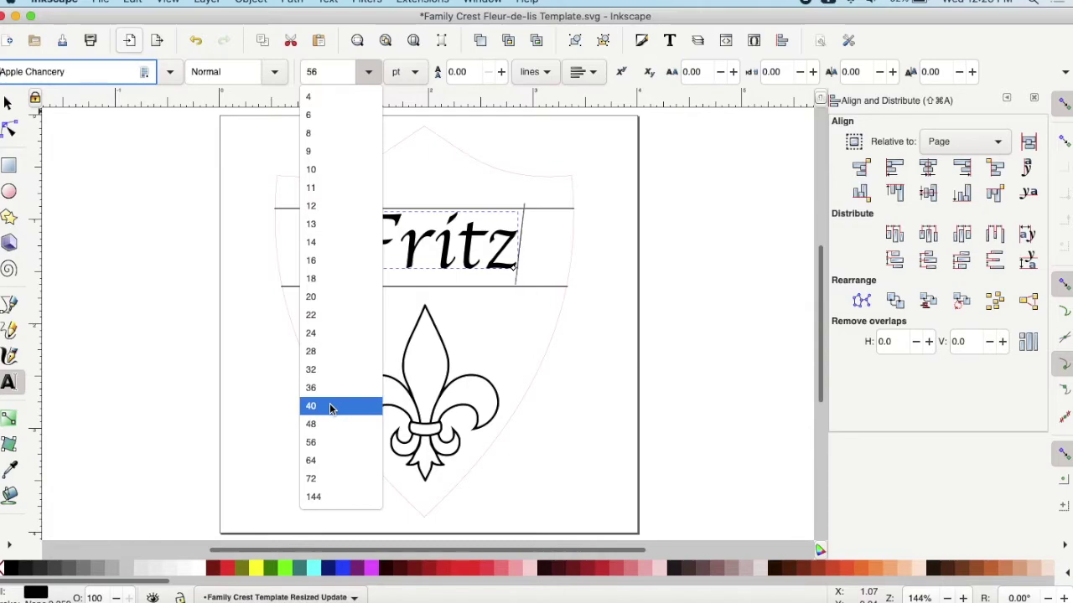
left_click(329, 403)
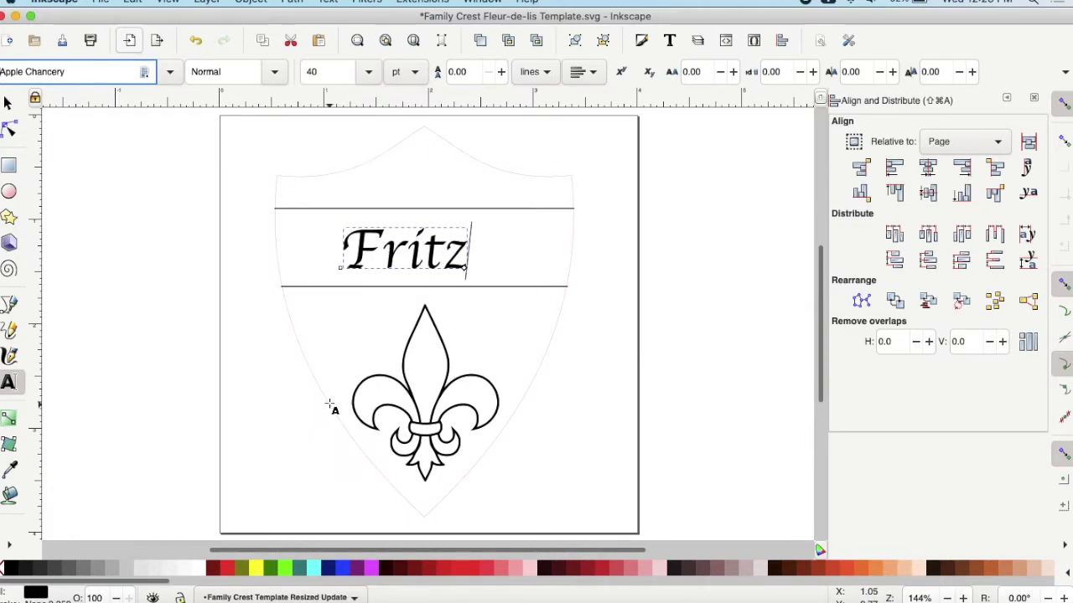
left_click(367, 74)
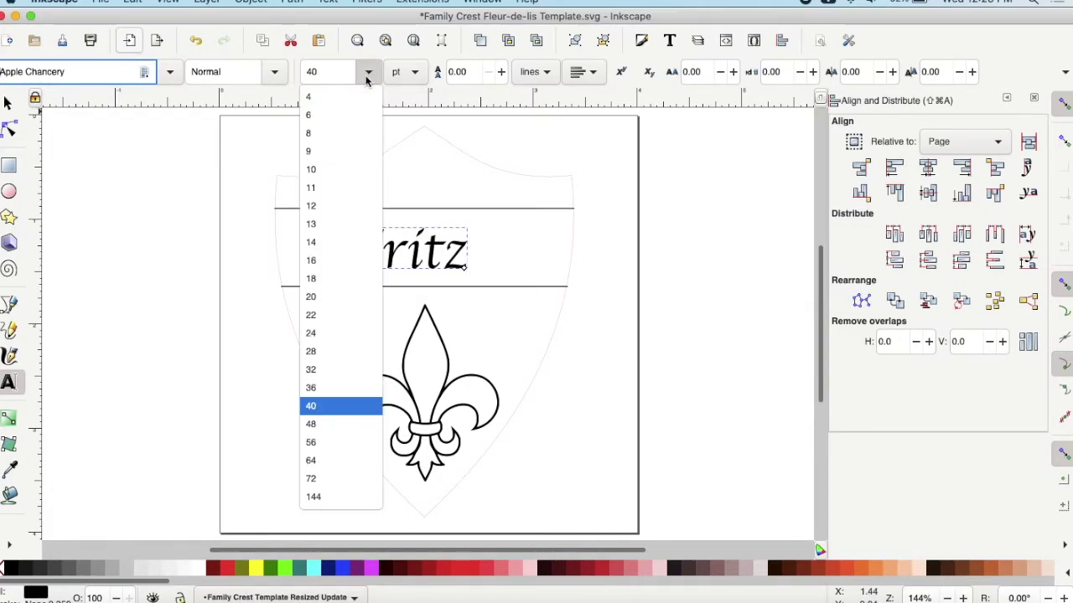
left_click(340, 442)
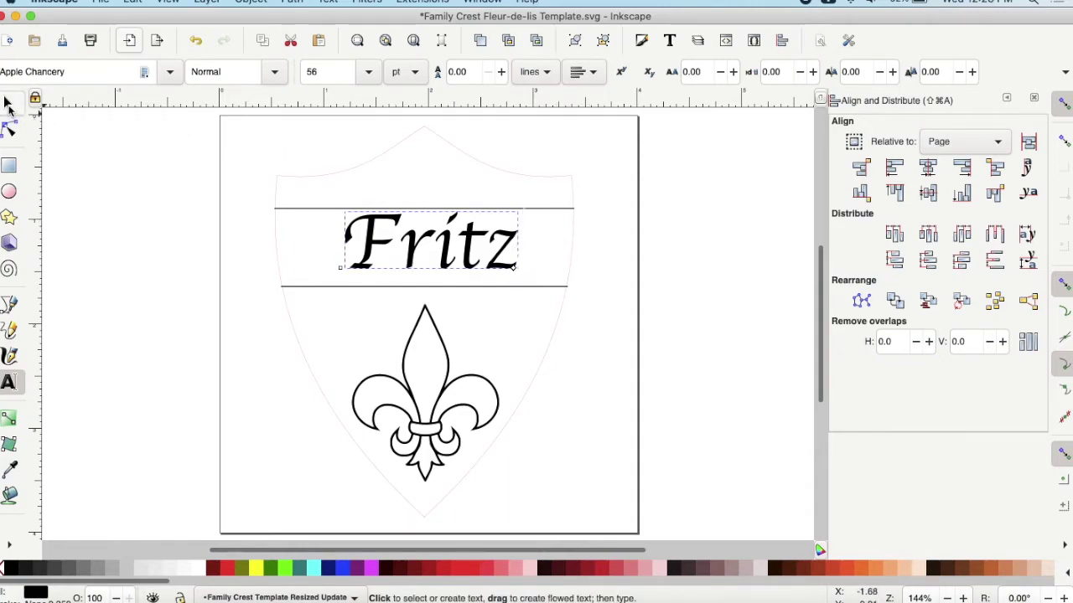
left_click(10, 104)
- Move Fritz into the banner and centre it on the vertical axis relative to the page
mouse_move(441, 234)
left_mouse_down()
mouse_move(441, 253)
mouse_move(412, 256)
mouse_move(471, 260)
mouse_move(453, 262)
mouse_move(489, 252)
mouse_move(408, 247)
mouse_move(442, 249)
left_mouse_up()
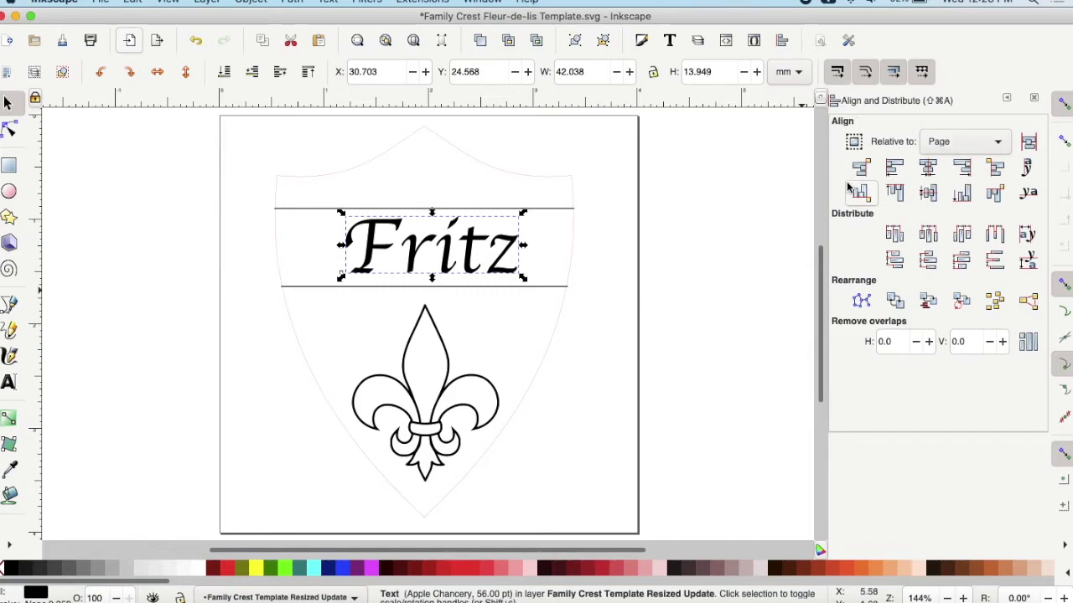
left_click(263, 2)
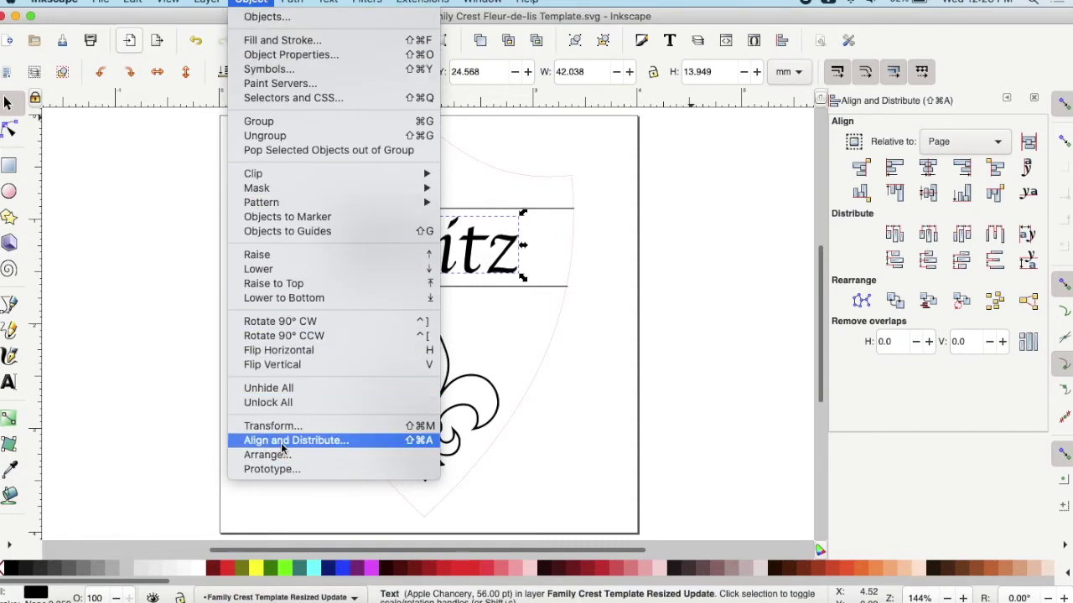
left_click(256, 2)
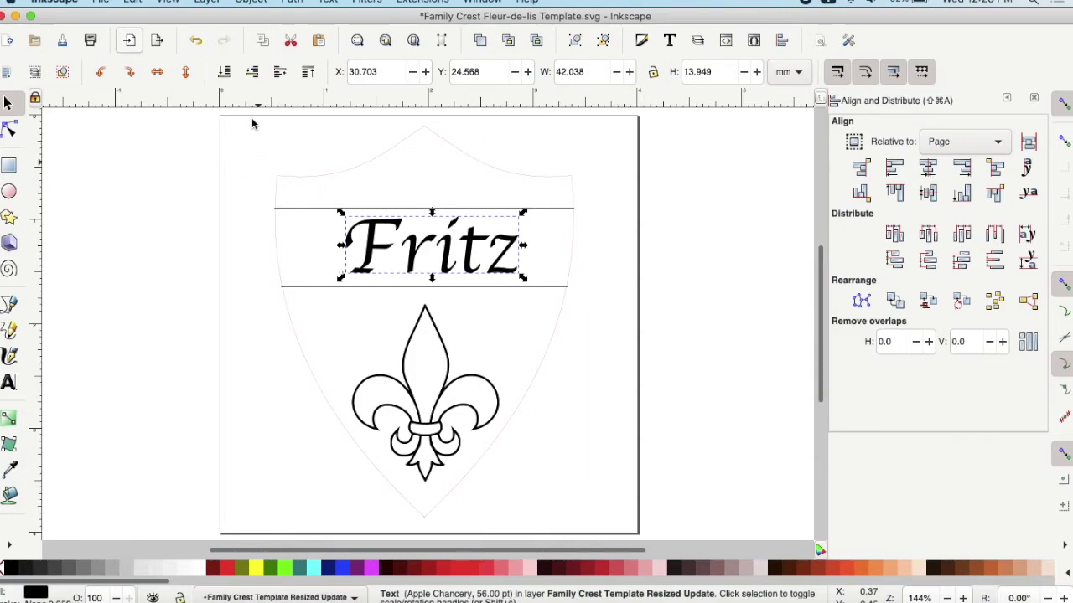
left_click(996, 144)
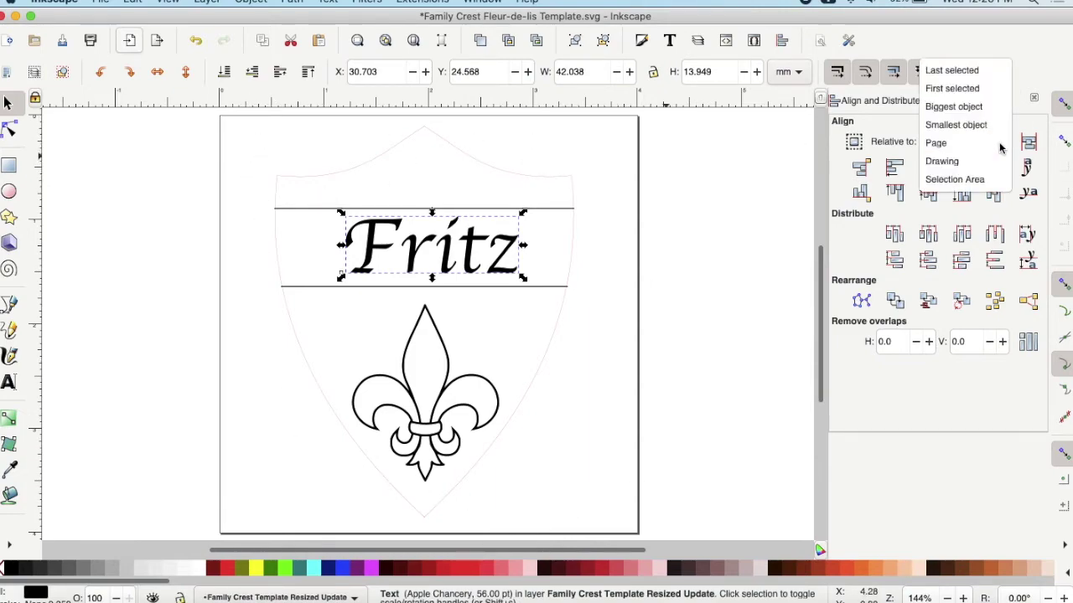
left_click(972, 144)
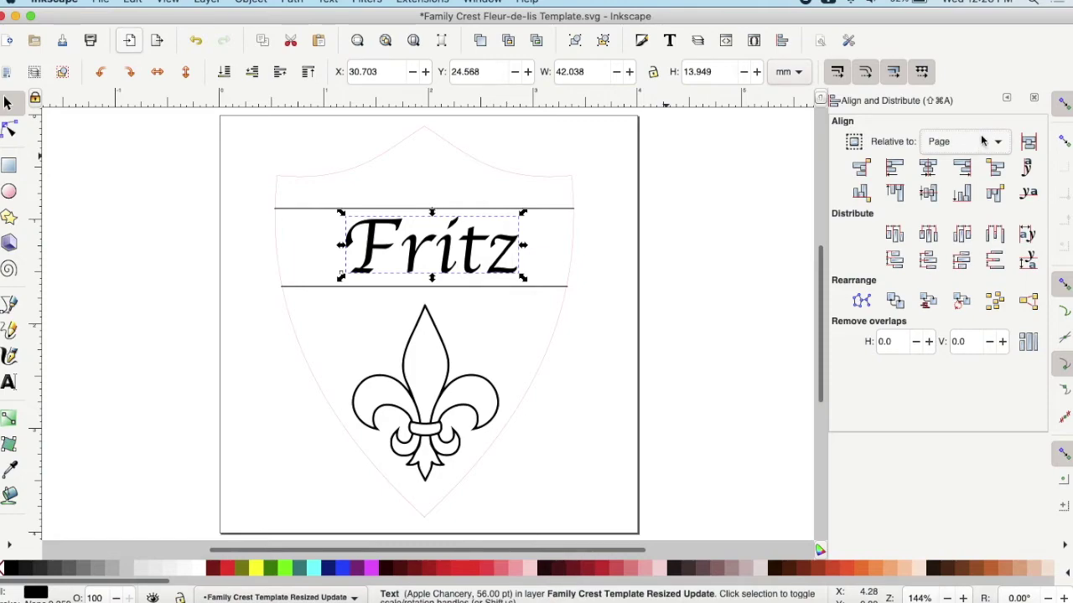
left_click(928, 170)
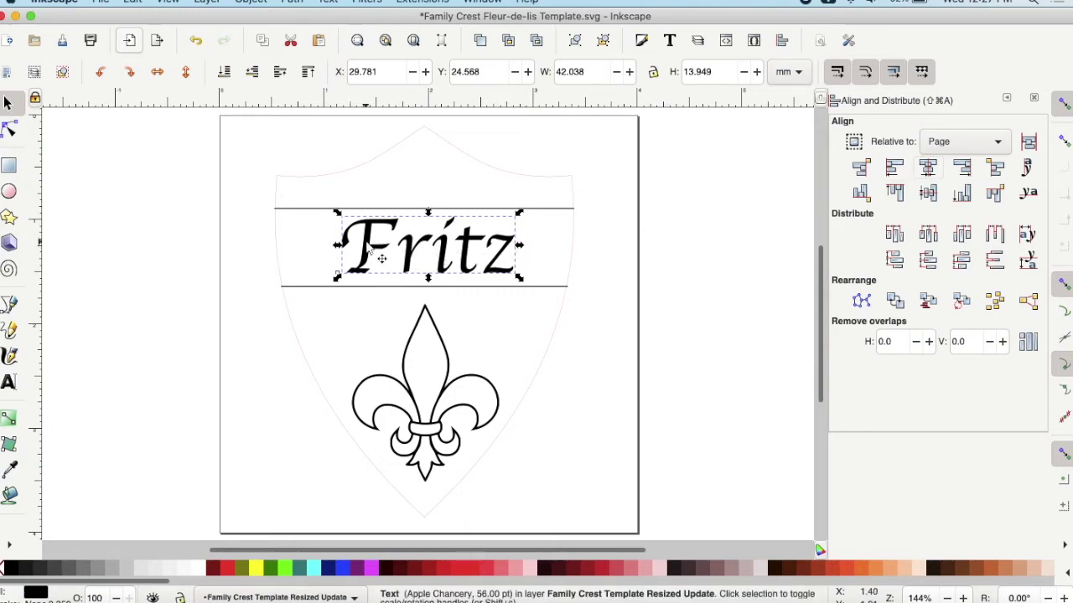
left_click(544, 256)
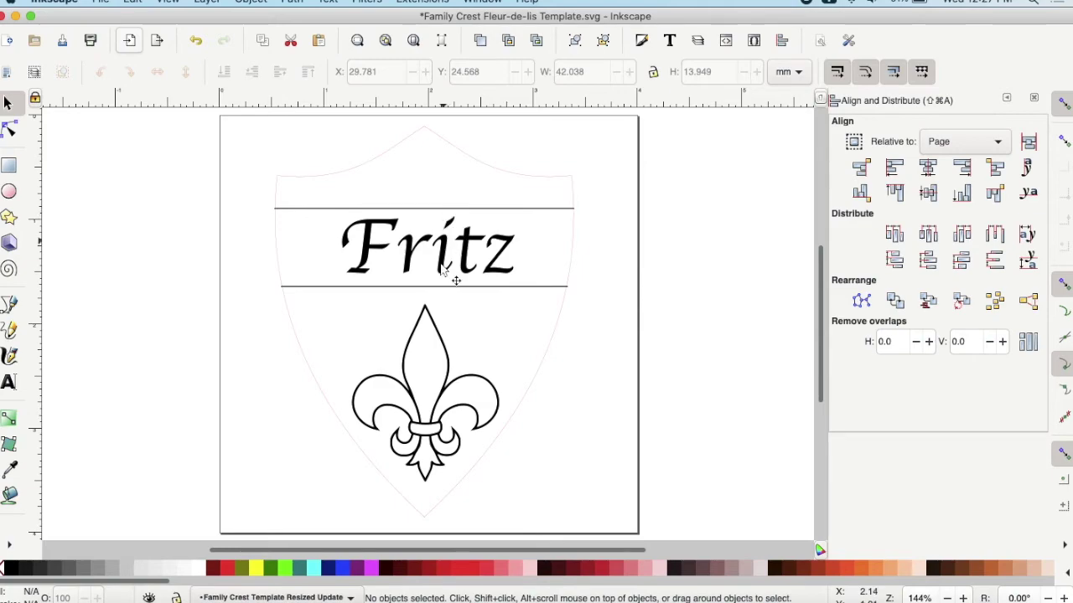
- Nudge Fritz down with the arrow keys to Y 25.098 mm, then deselect it
left_click(387, 261)
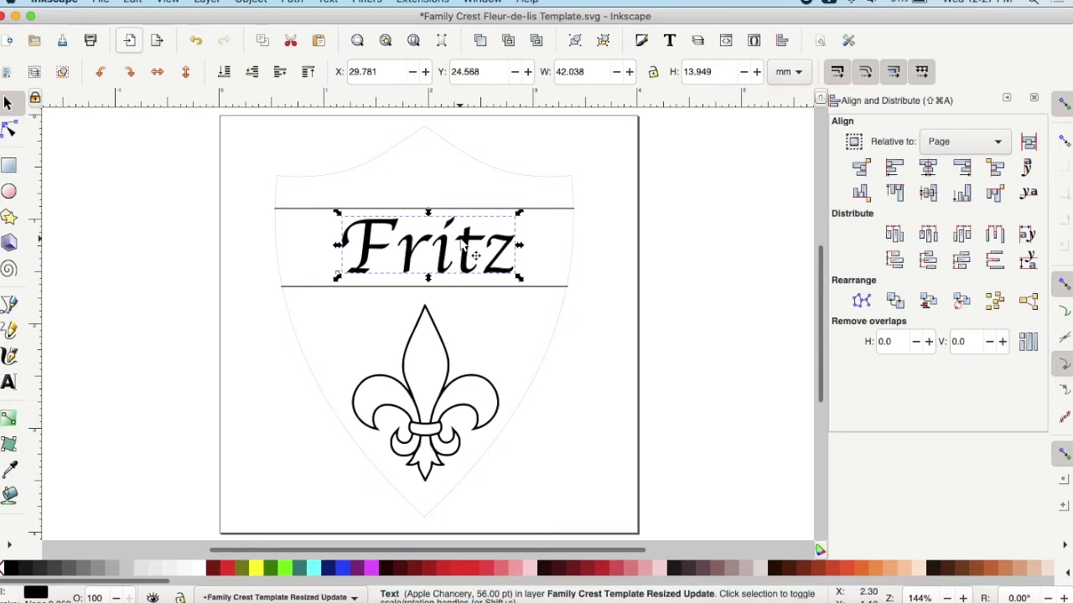
key("Down")
key("Up")
key("Down")
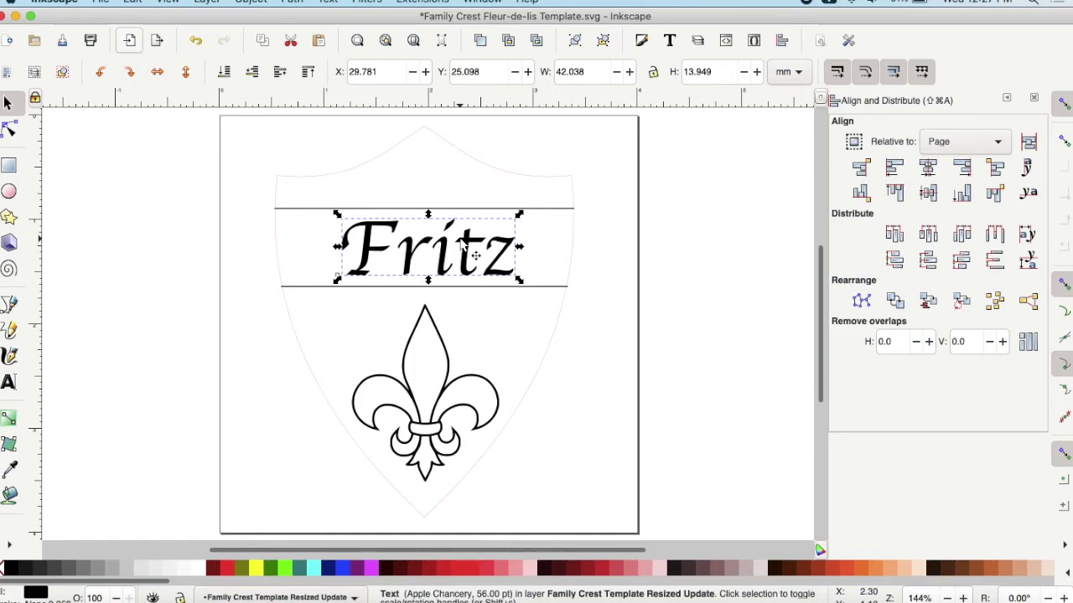
left_click(617, 232)
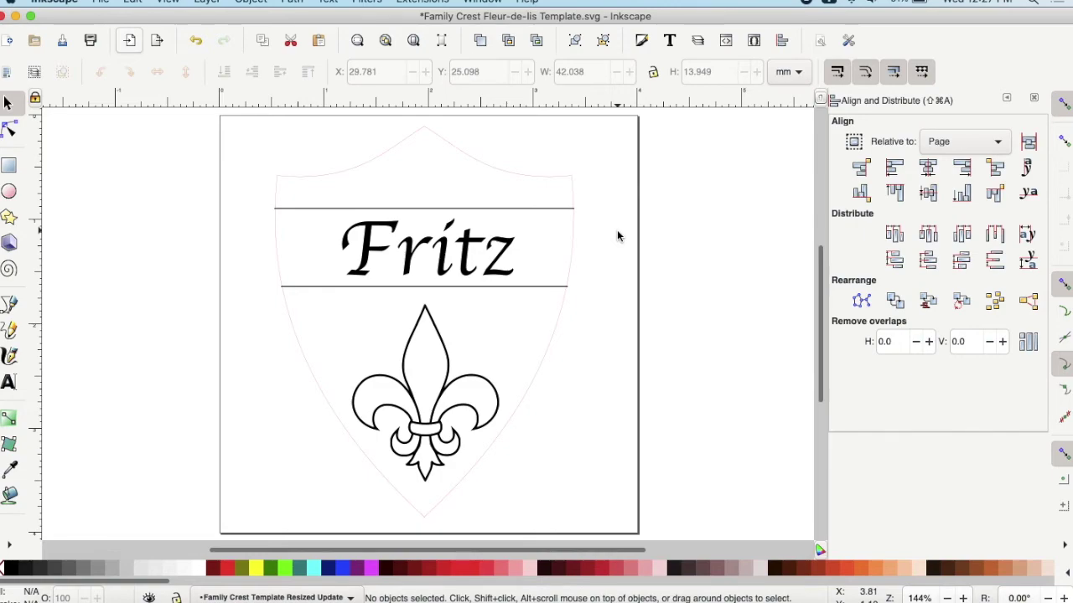
left_click(103, 2)
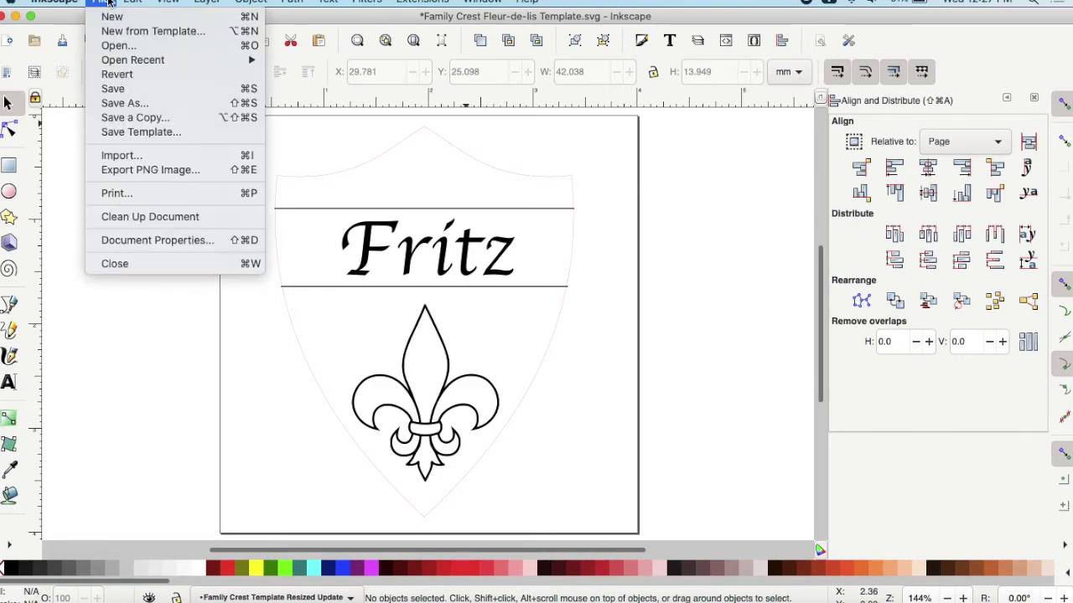
left_click(136, 104)
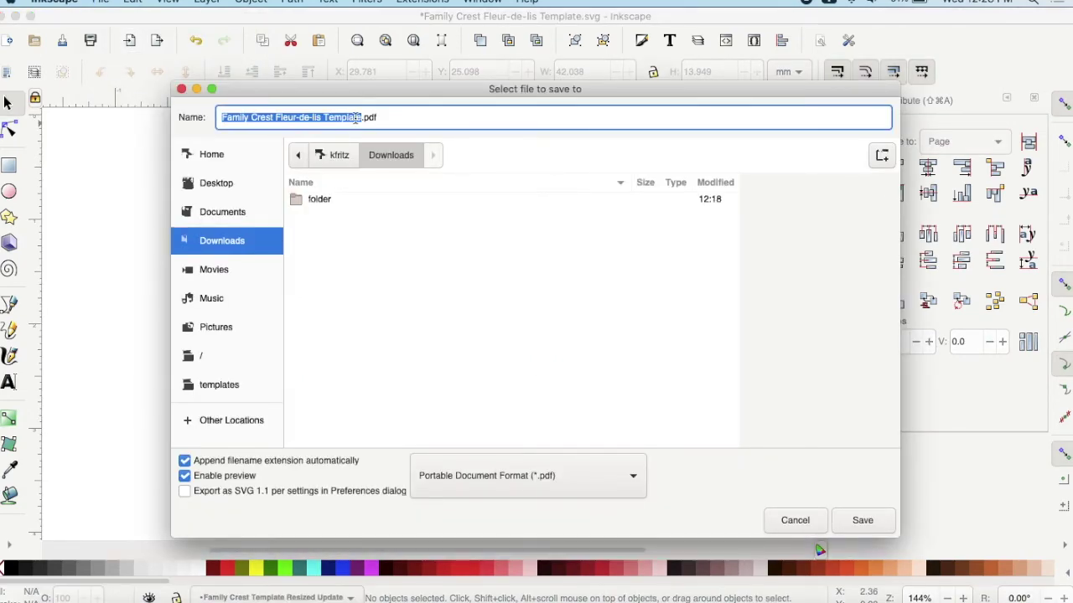
type("KenFritz")
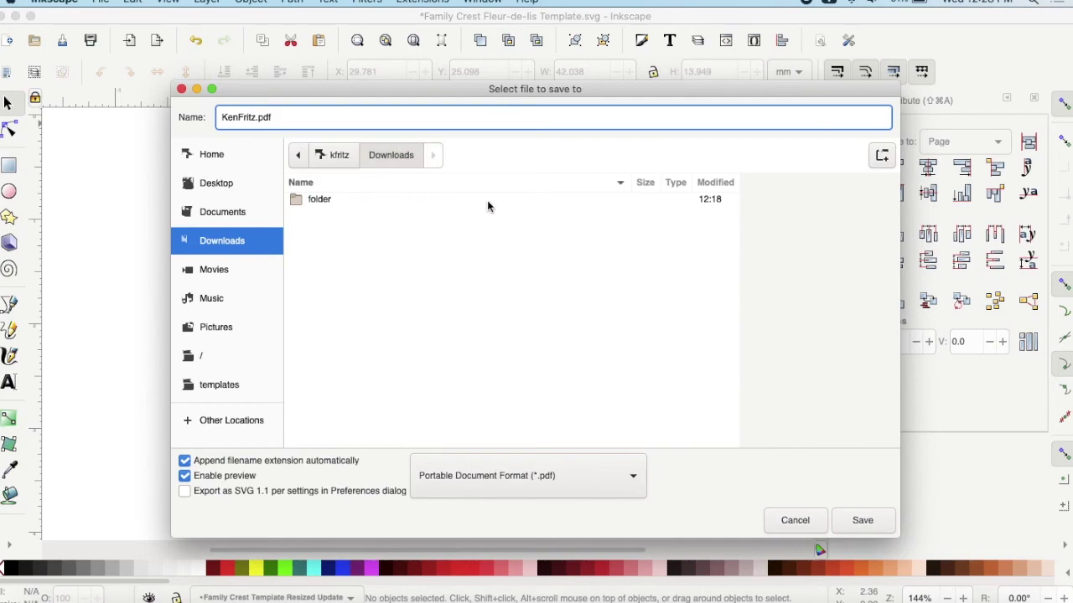
left_click(629, 476)
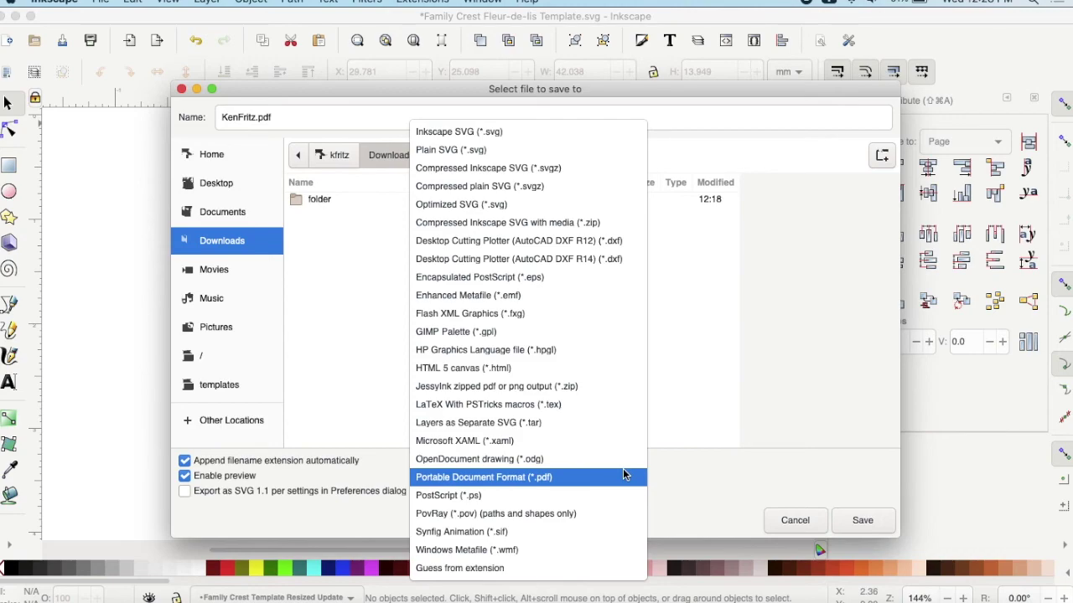
left_click(568, 477)
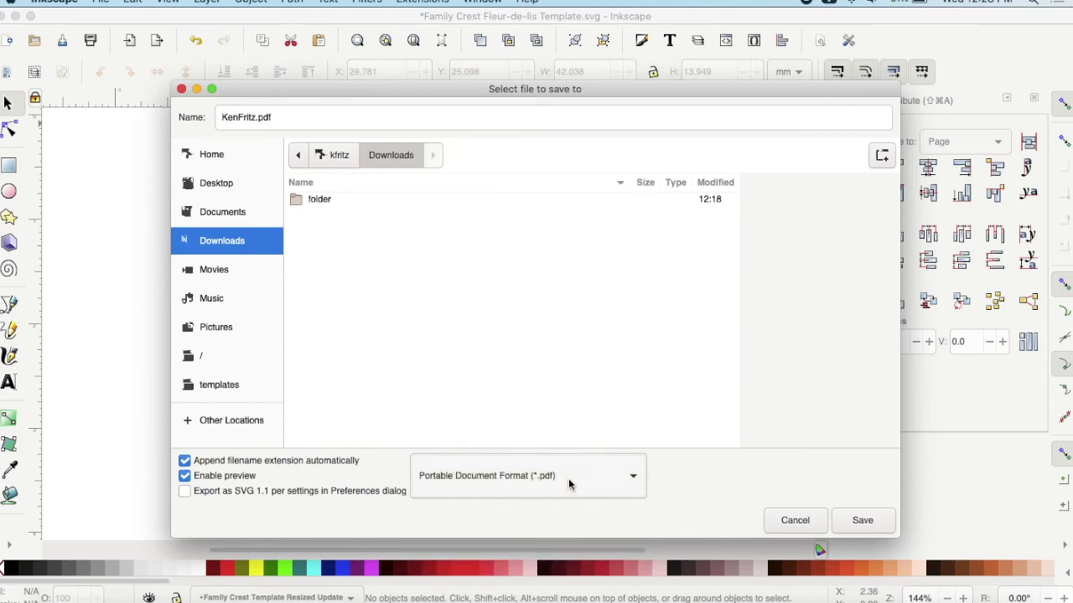